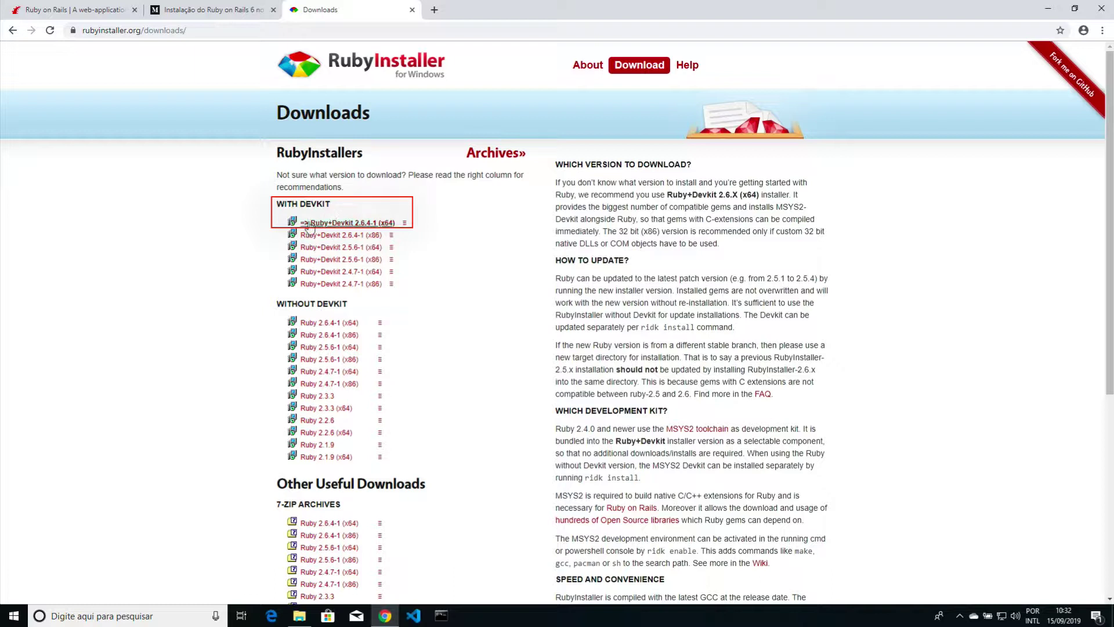
# Download the Ruby+Devkit 2.6.4-1 (x64) installer, then run it from the Downloads folder in File Explorer despite the SmartScreen warning
pyautogui.click(356, 227)
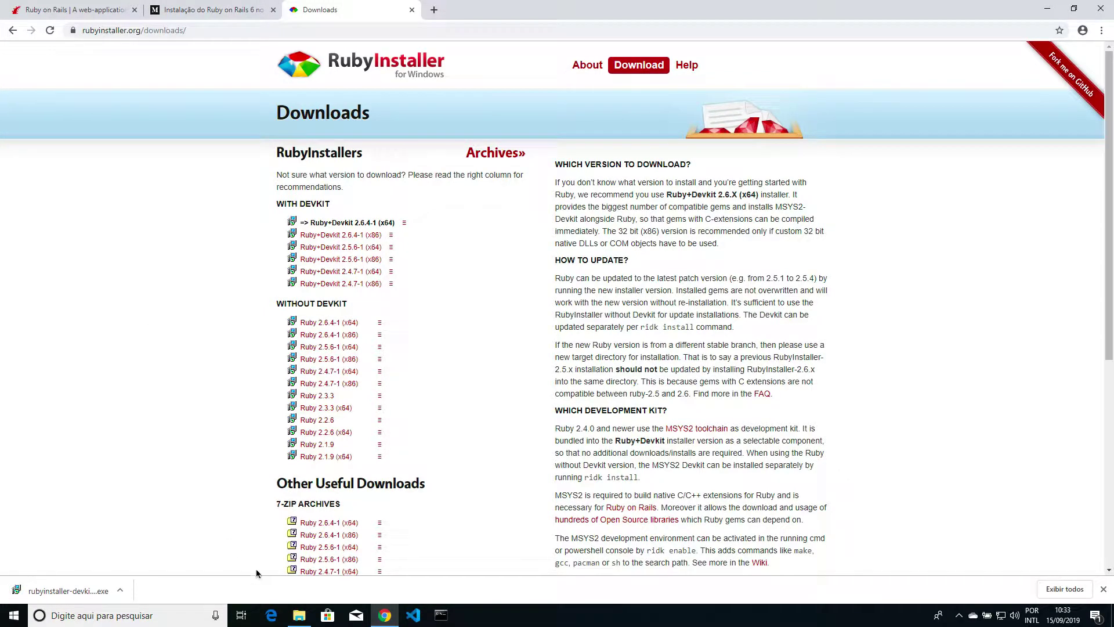
pyautogui.click(298, 616)
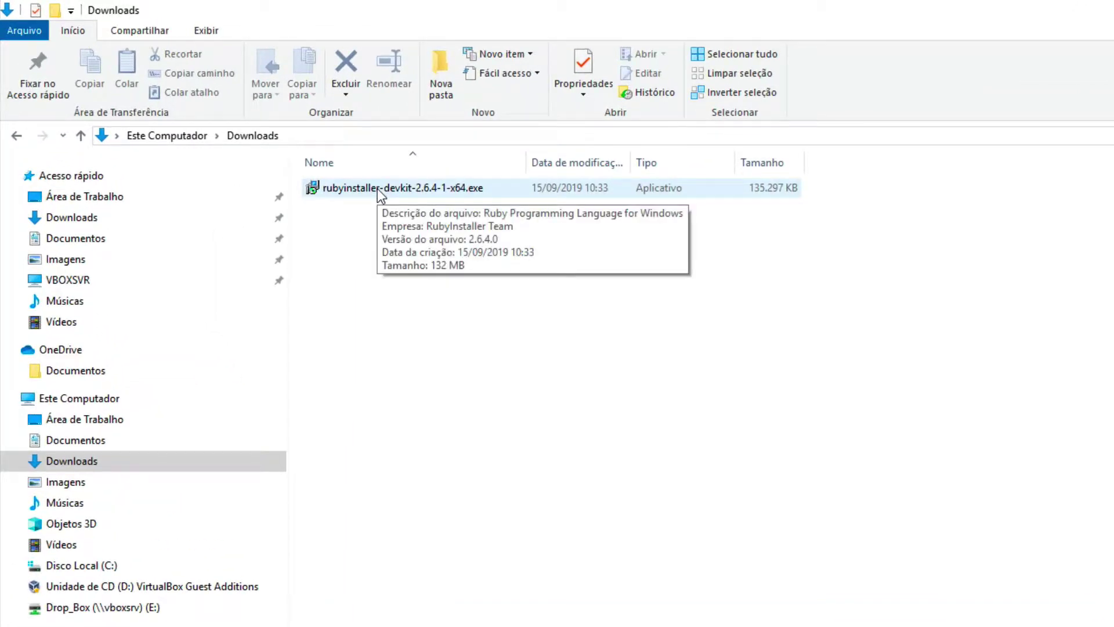
pyautogui.doubleClick(378, 189)
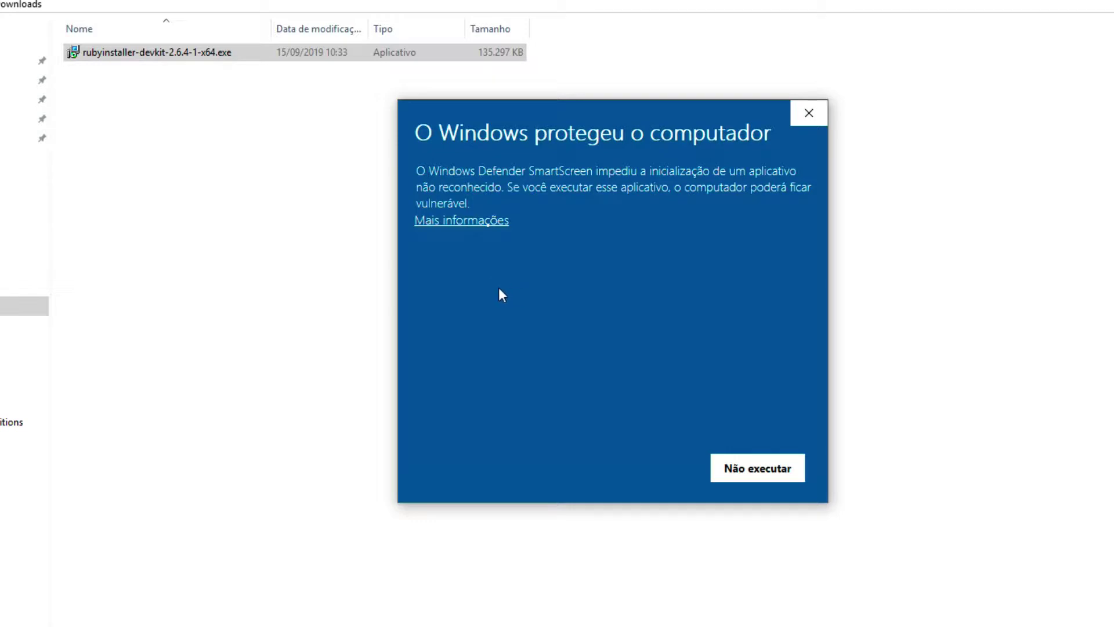
pyautogui.click(461, 232)
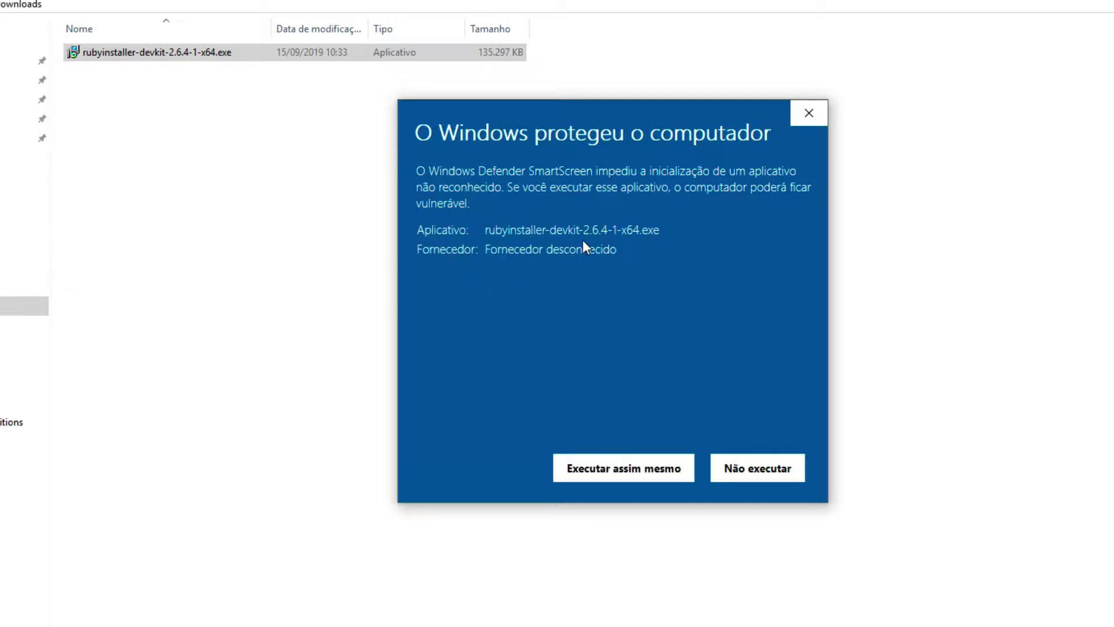
pyautogui.click(612, 475)
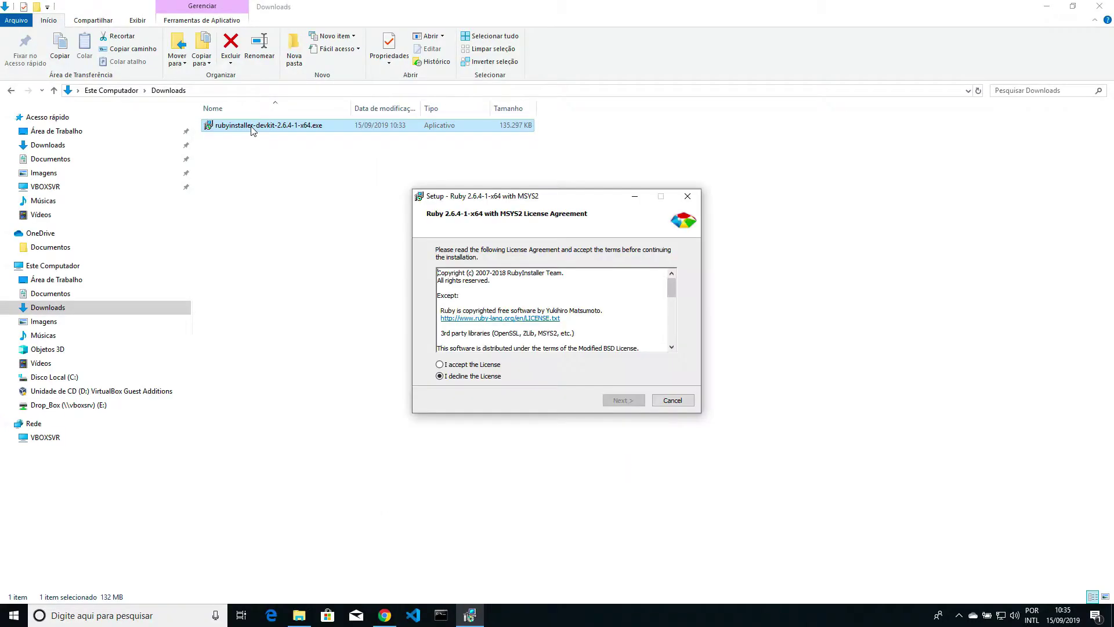
# Accept the license and install Ruby into C:\Ruby26-x64 with the default options and the MSYS2 development toolchain
pyautogui.click(494, 365)
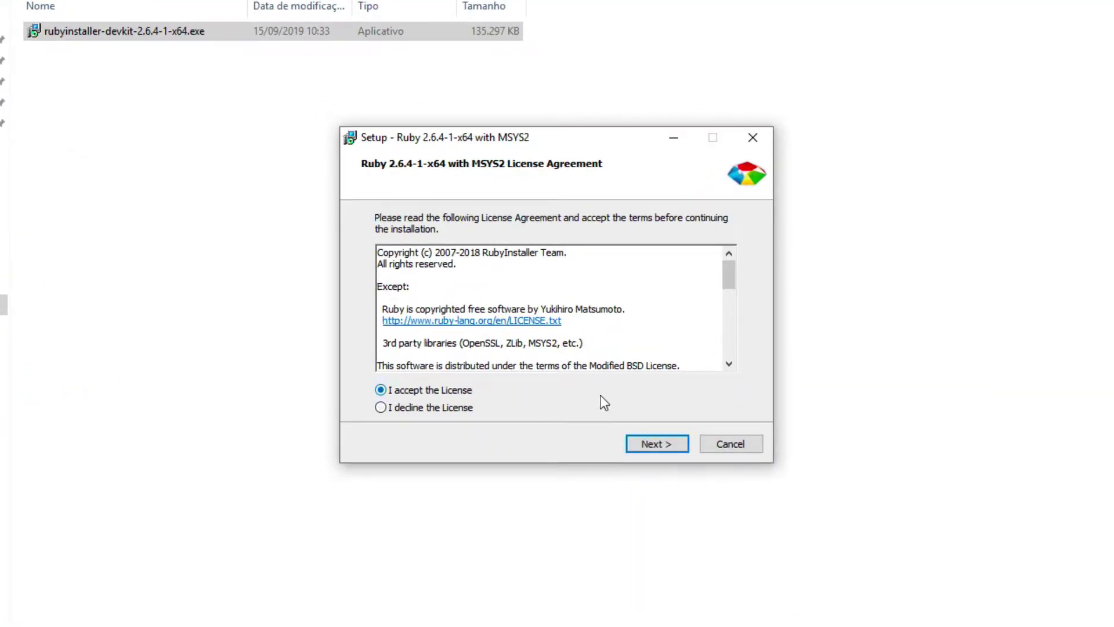
pyautogui.click(664, 444)
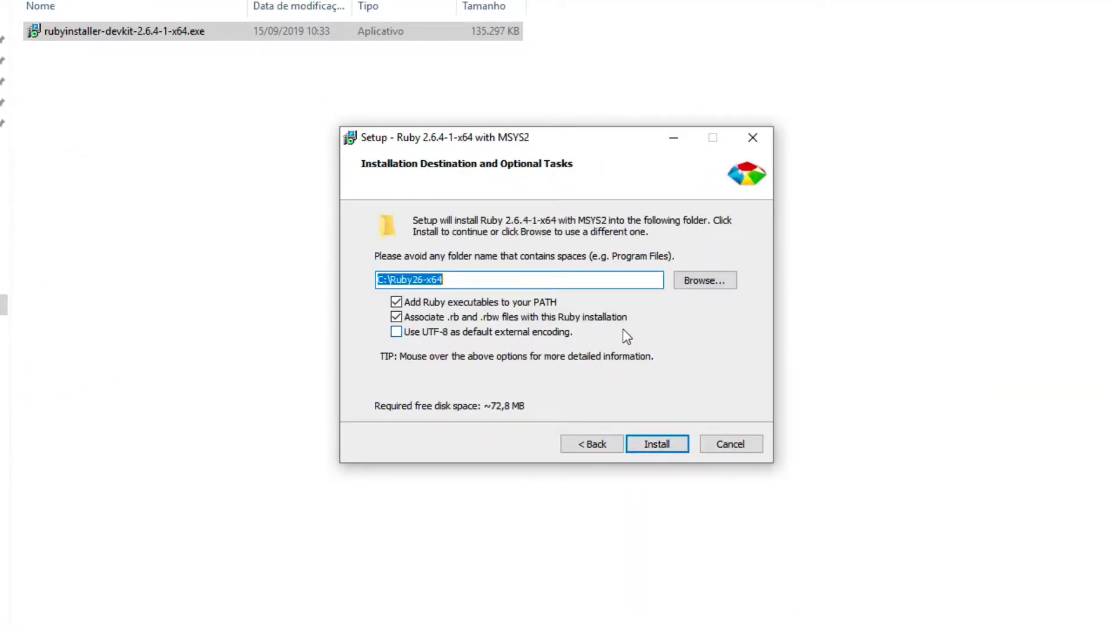
pyautogui.click(662, 446)
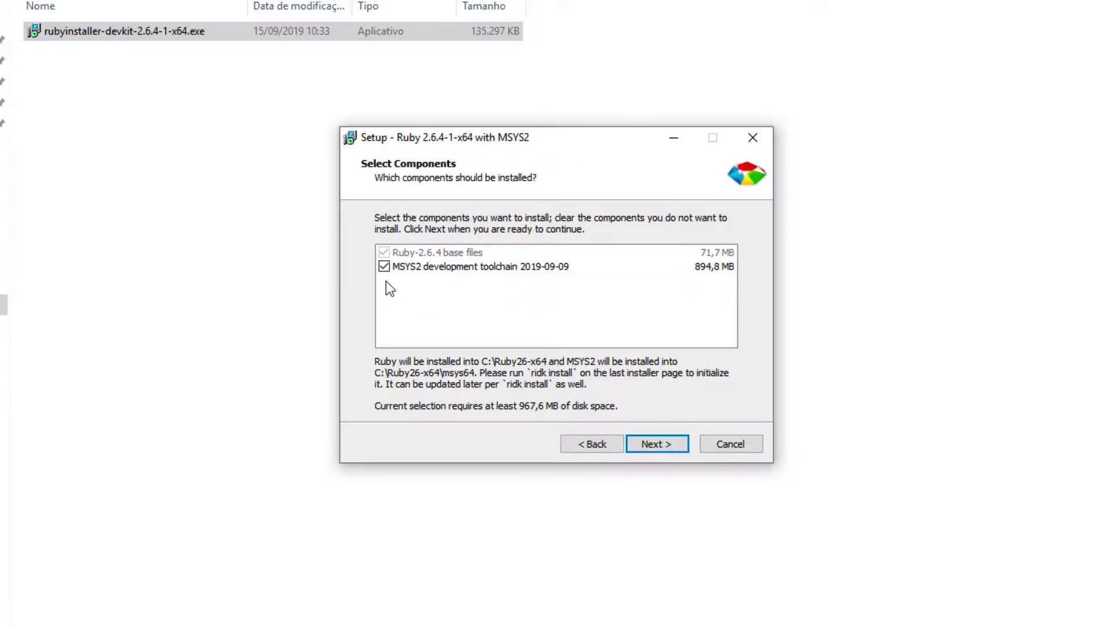
pyautogui.click(665, 443)
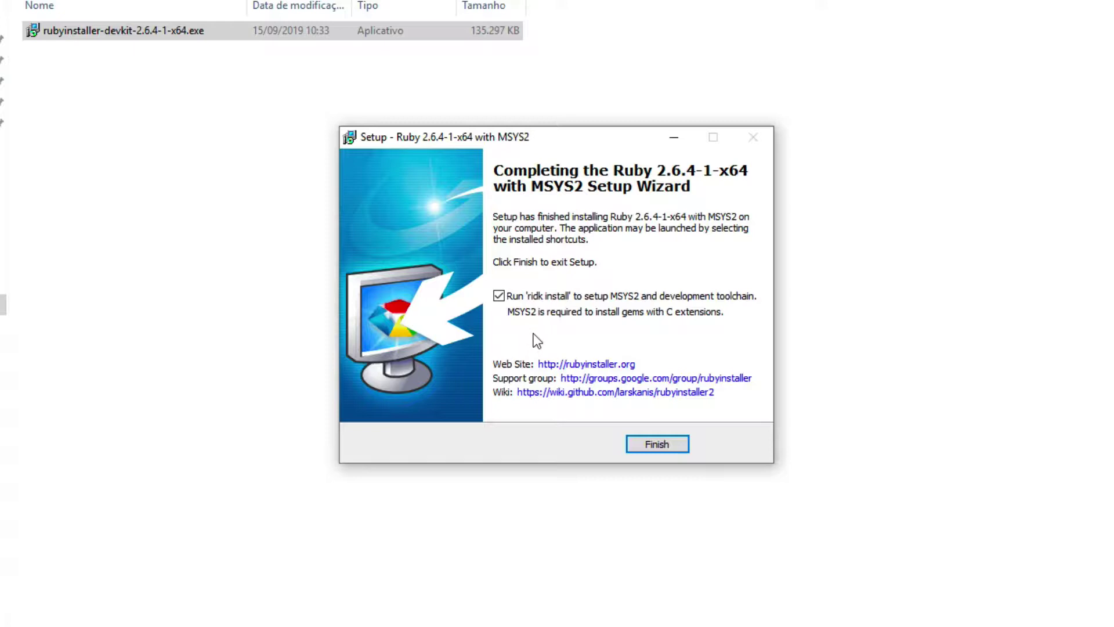
# Finish the Ruby setup with 'ridk install' enabled, install the default MSYS2 components 1,2,3 and exit the component installer
pyautogui.click(667, 445)
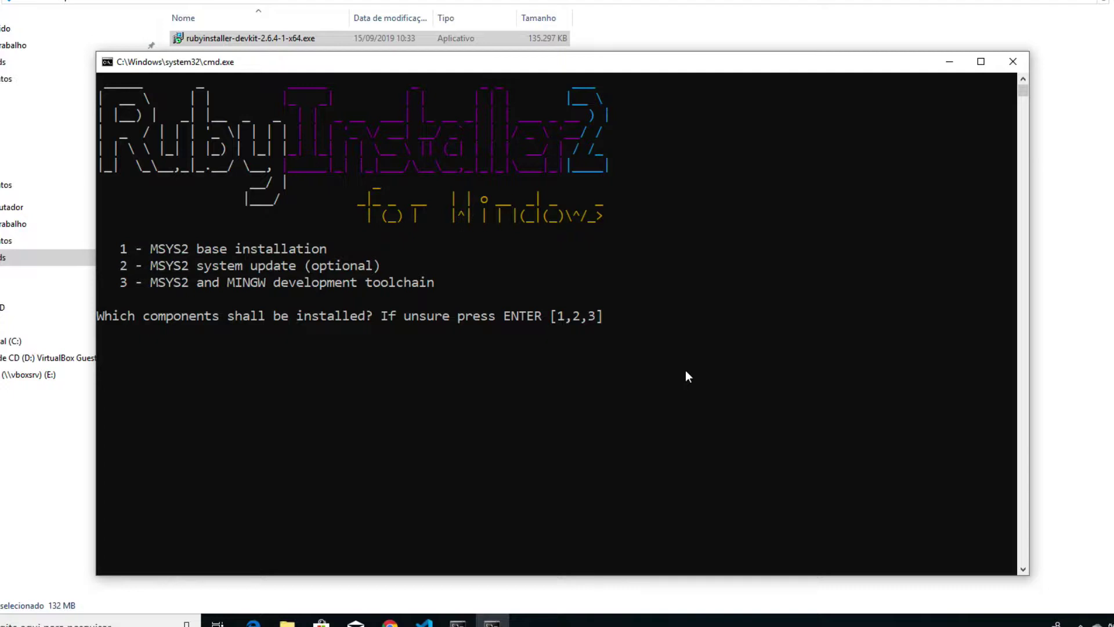
pyautogui.press('Return')
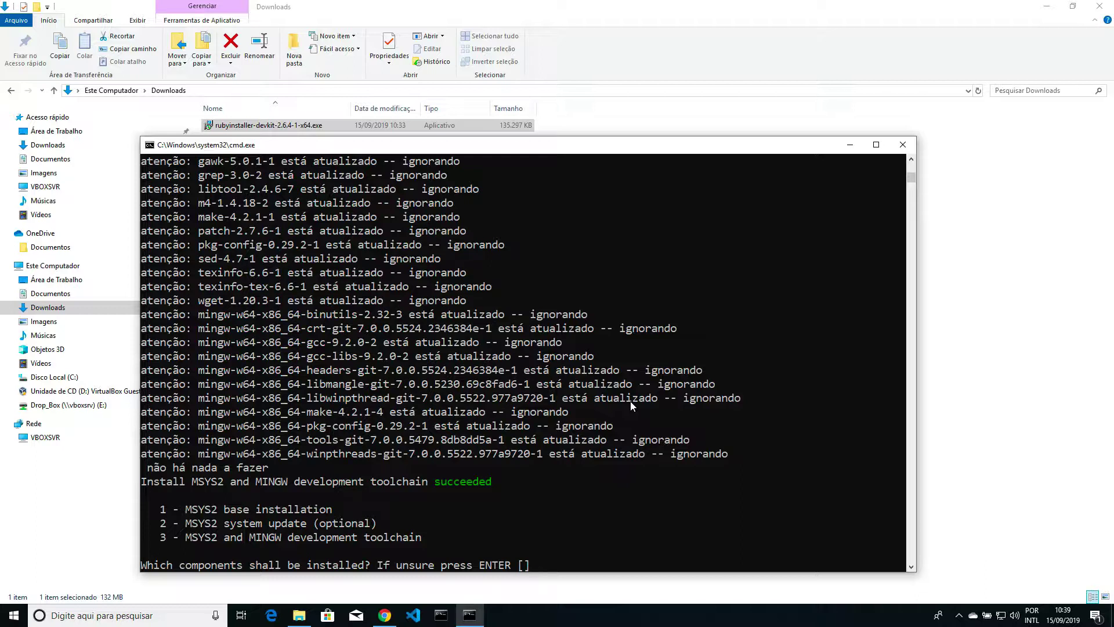
pyautogui.press('Return')
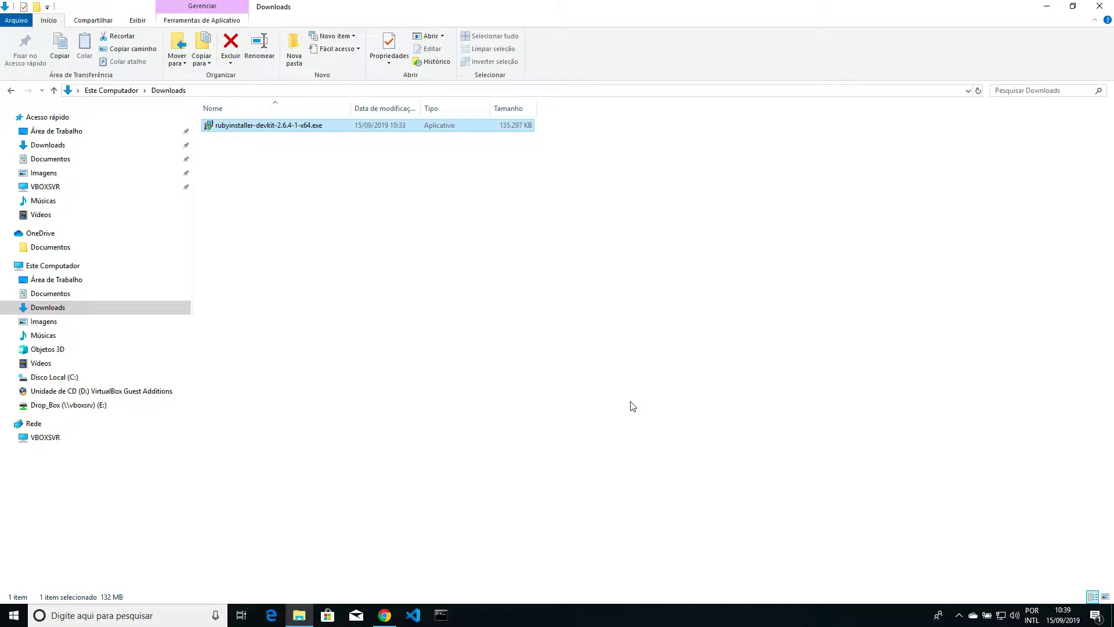
pyautogui.click(385, 615)
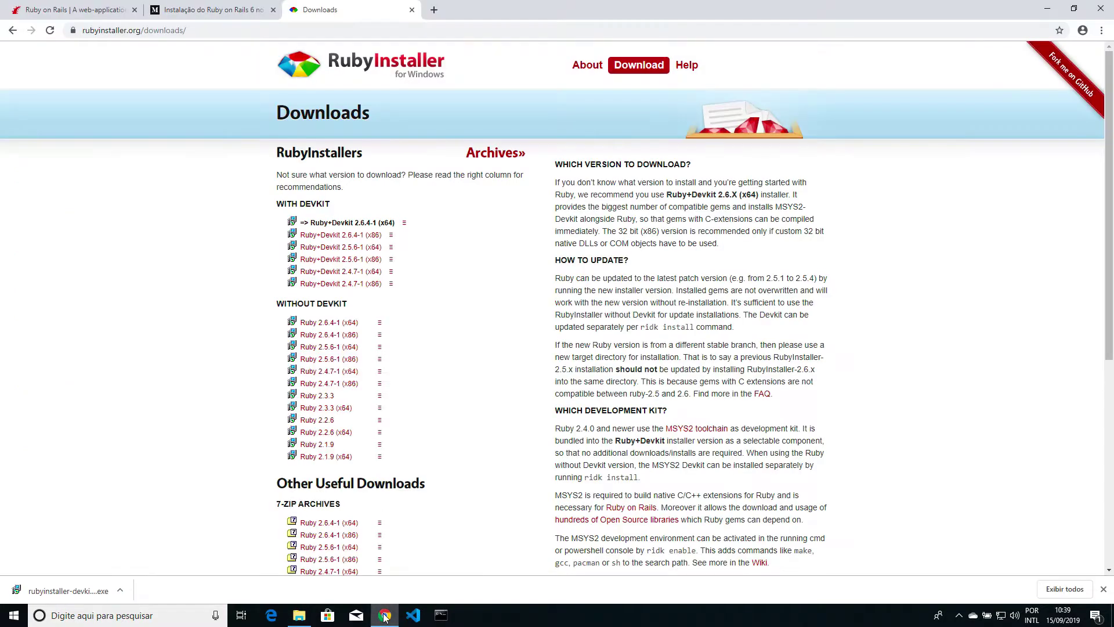
pyautogui.click(436, 11)
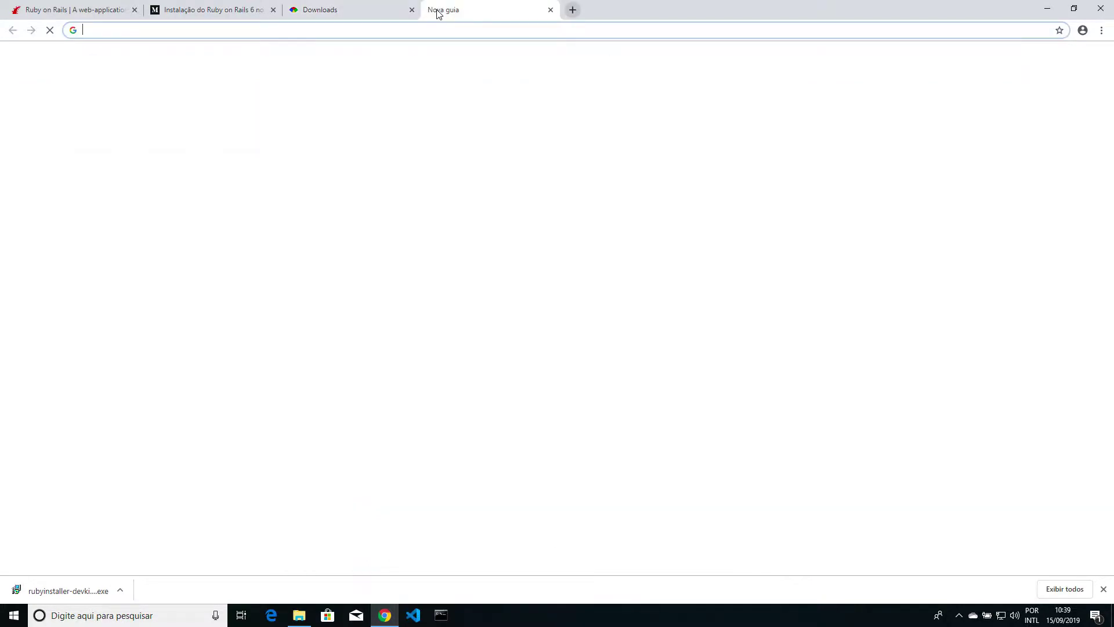
pyautogui.rightClick(430, 29)
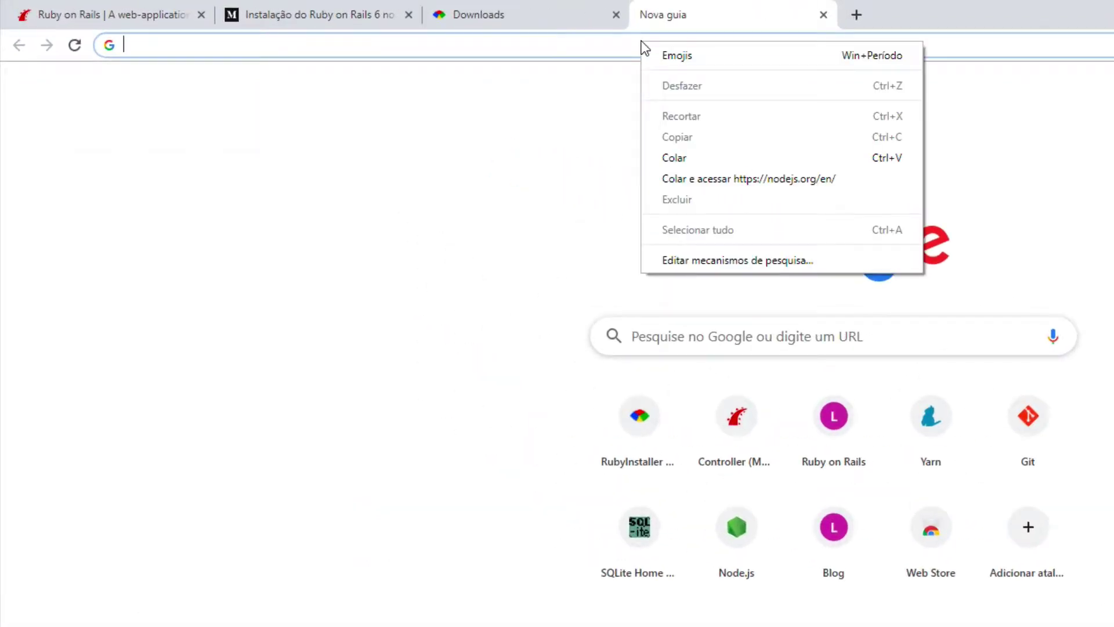
pyautogui.click(684, 160)
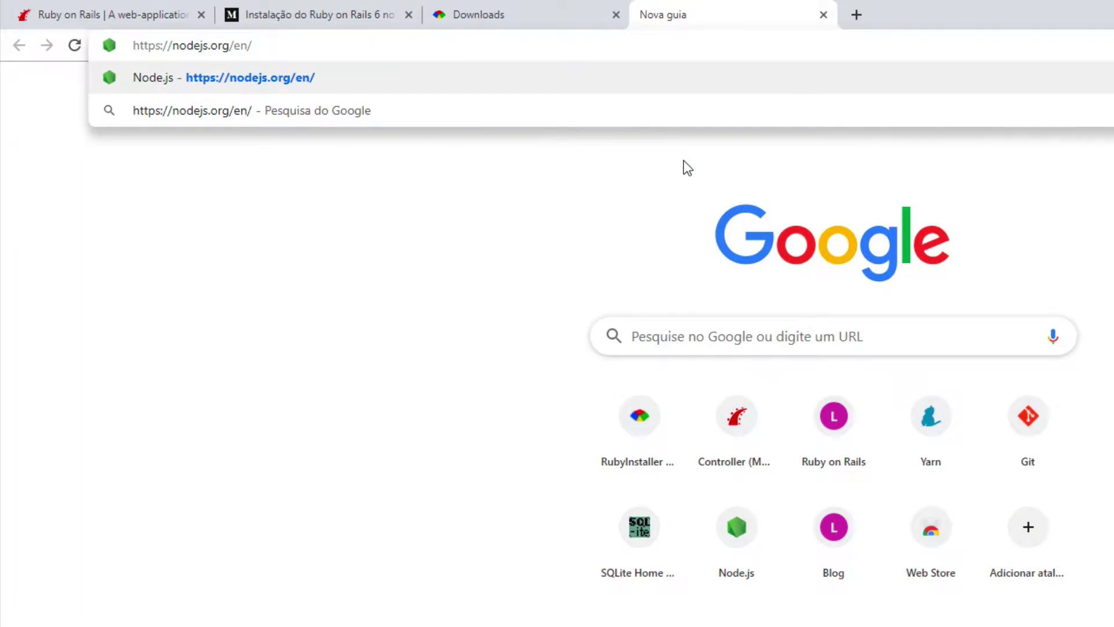
pyautogui.press('Return')
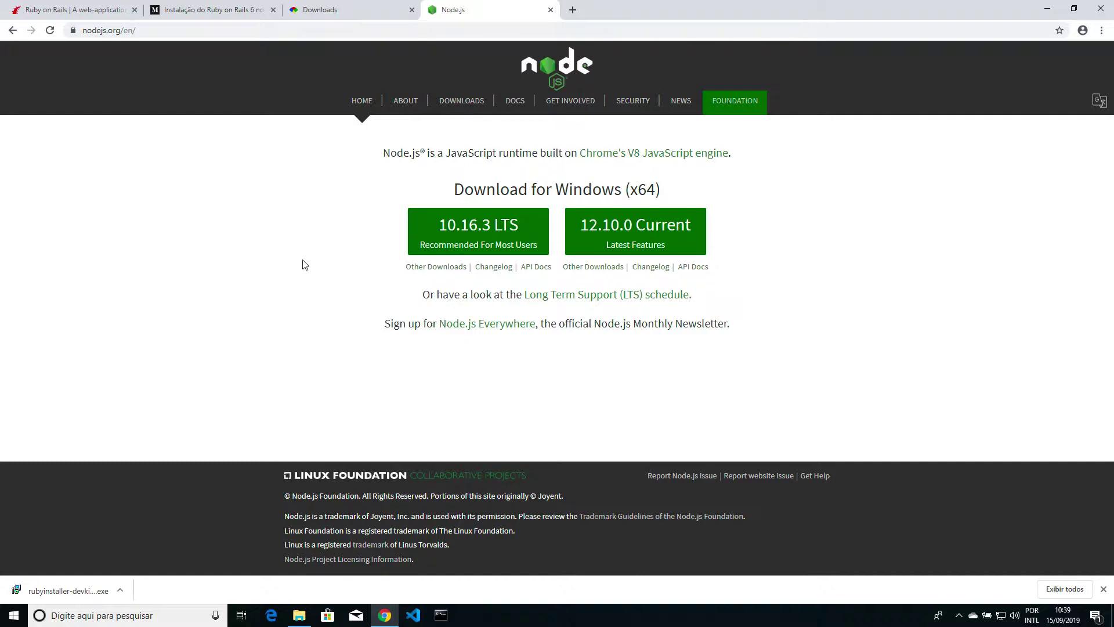
pyautogui.click(483, 227)
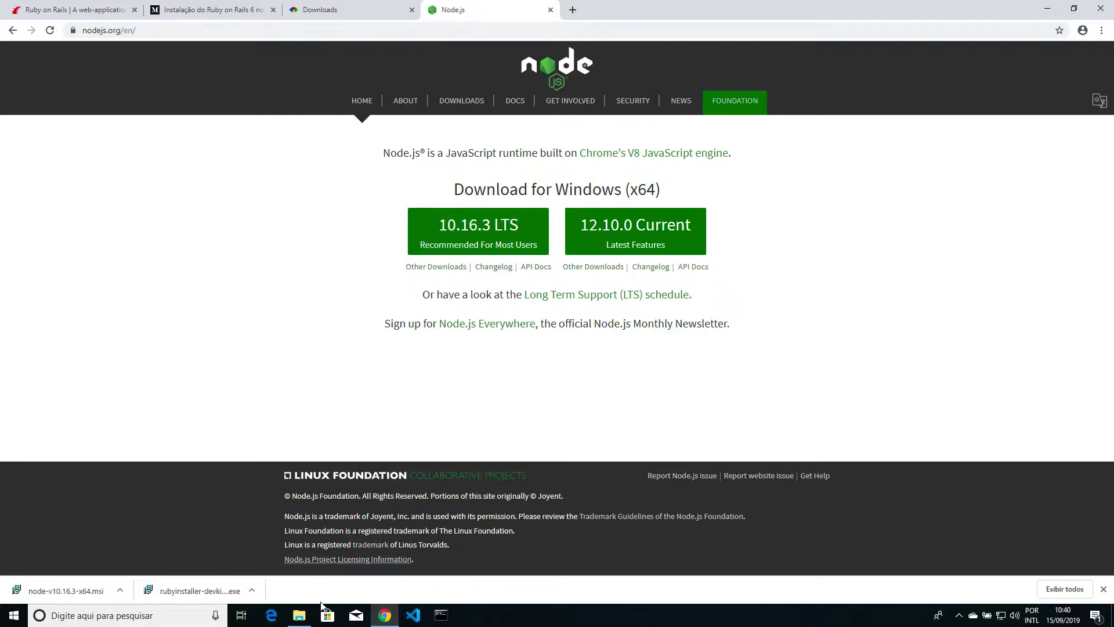
# Run node-v10.16.3-x64.msi from the Downloads folder in File Explorer and install Node.js to C:\Program Files\nodejs\ with the default features
pyautogui.click(306, 616)
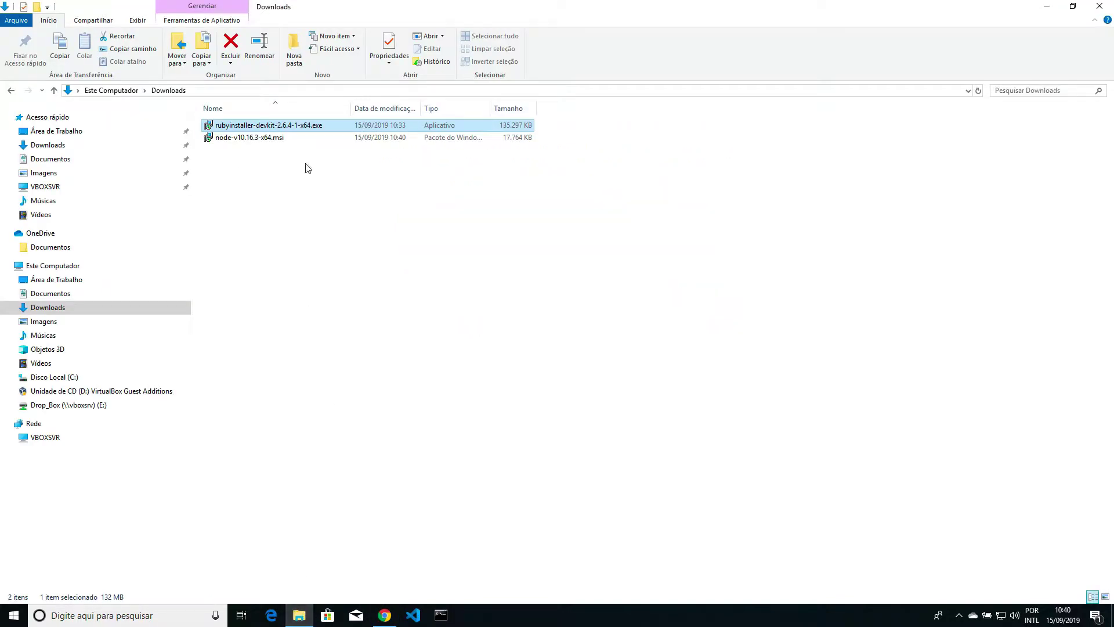
pyautogui.doubleClick(247, 138)
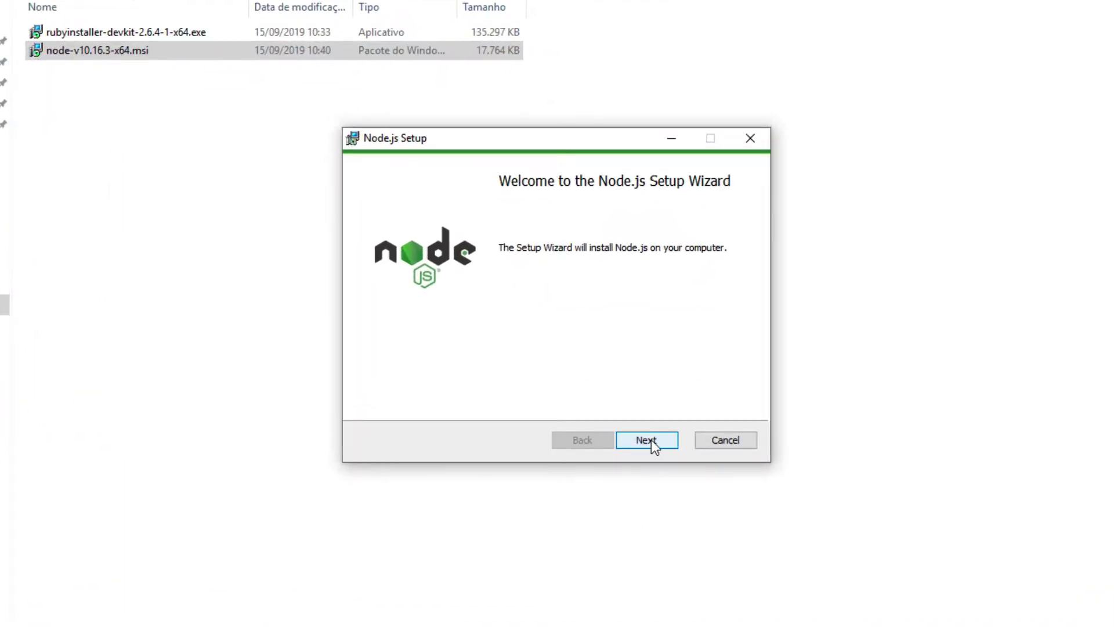
pyautogui.click(651, 440)
pyautogui.click(377, 404)
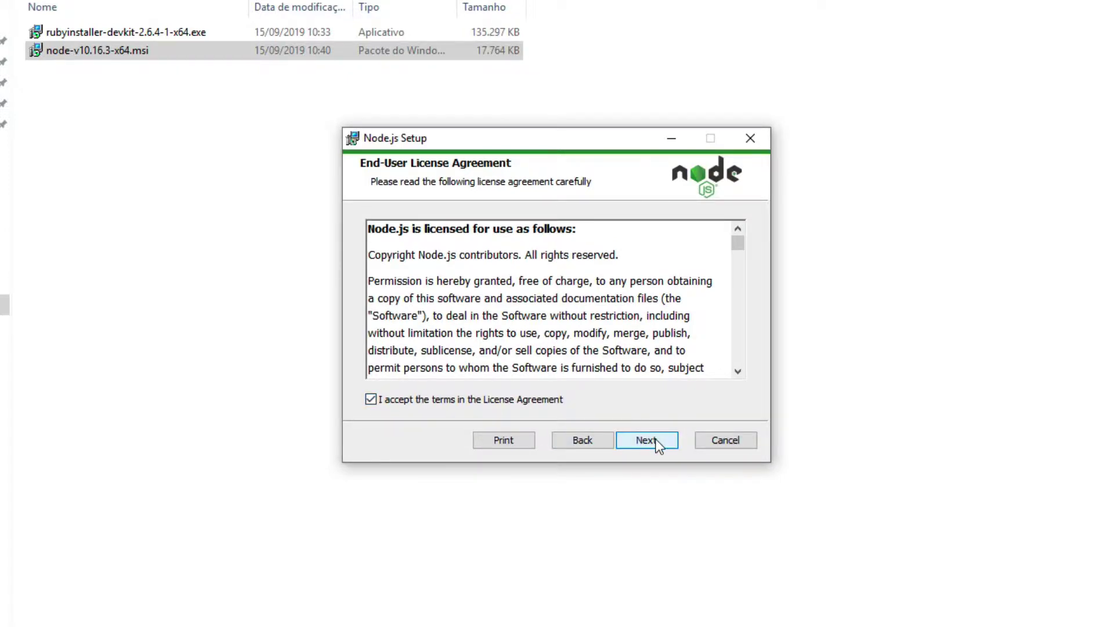
pyautogui.click(652, 442)
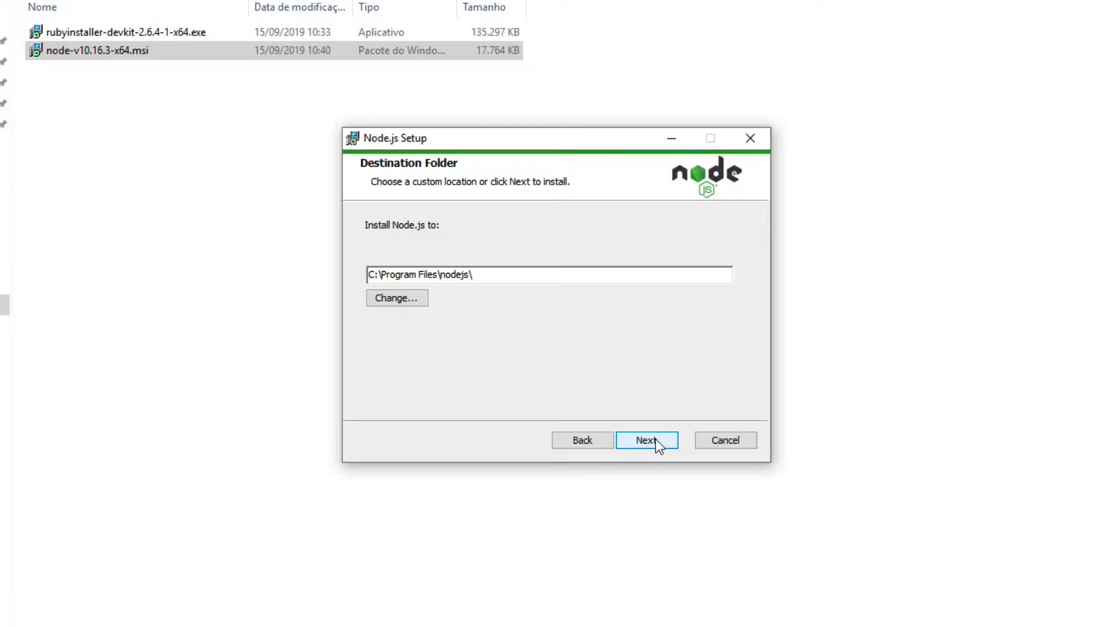
pyautogui.click(658, 442)
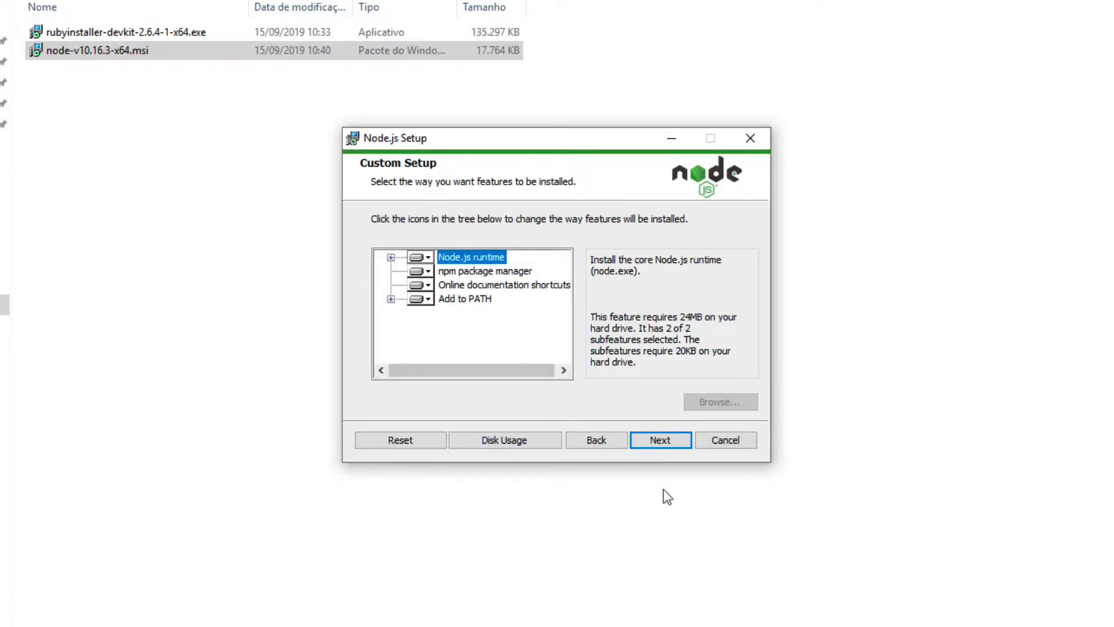
pyautogui.click(659, 444)
pyautogui.click(661, 445)
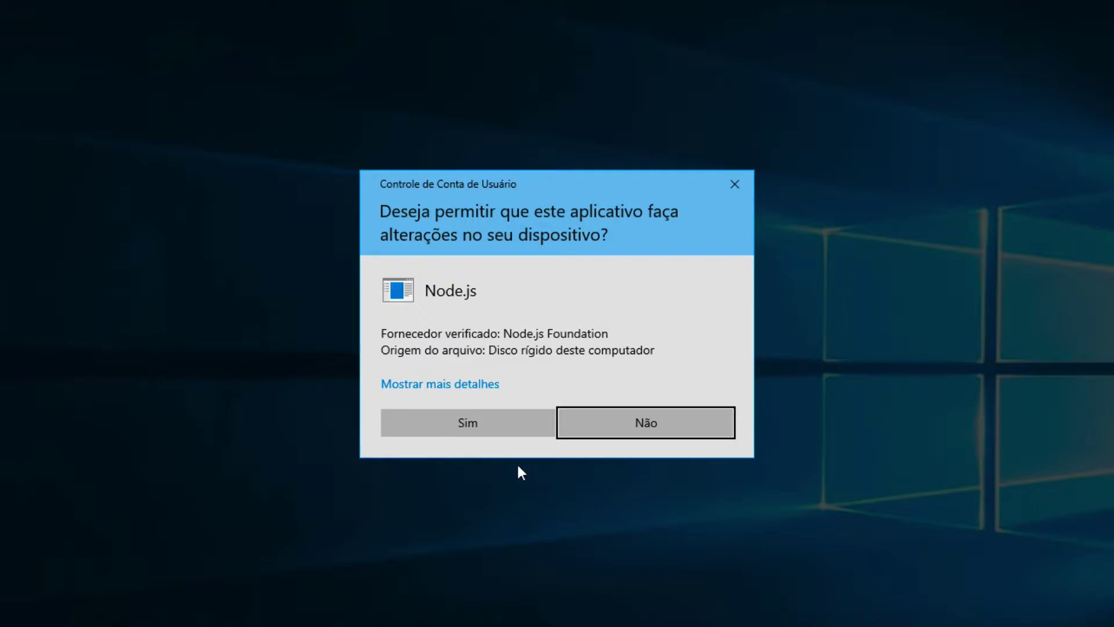
pyautogui.click(493, 422)
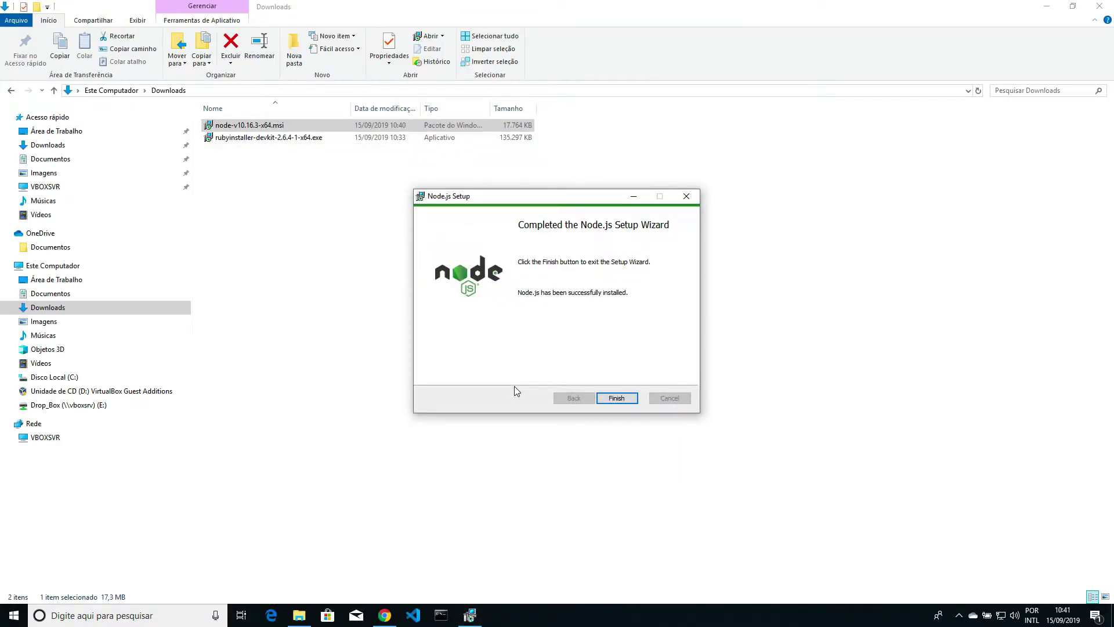
pyautogui.click(618, 400)
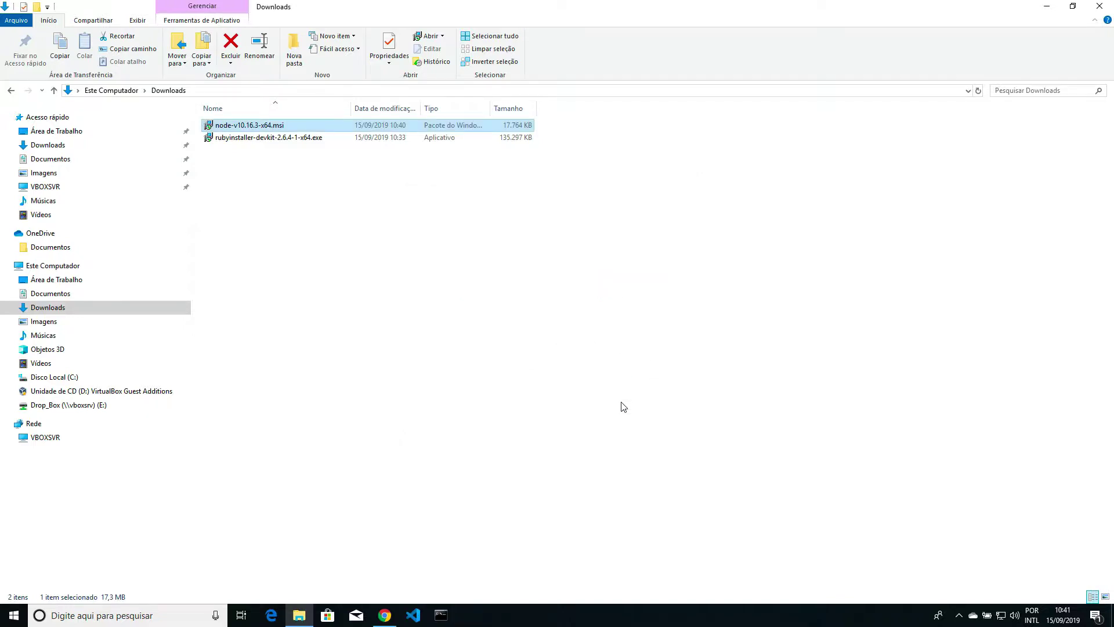
pyautogui.hotkey('alt', 'Tab')
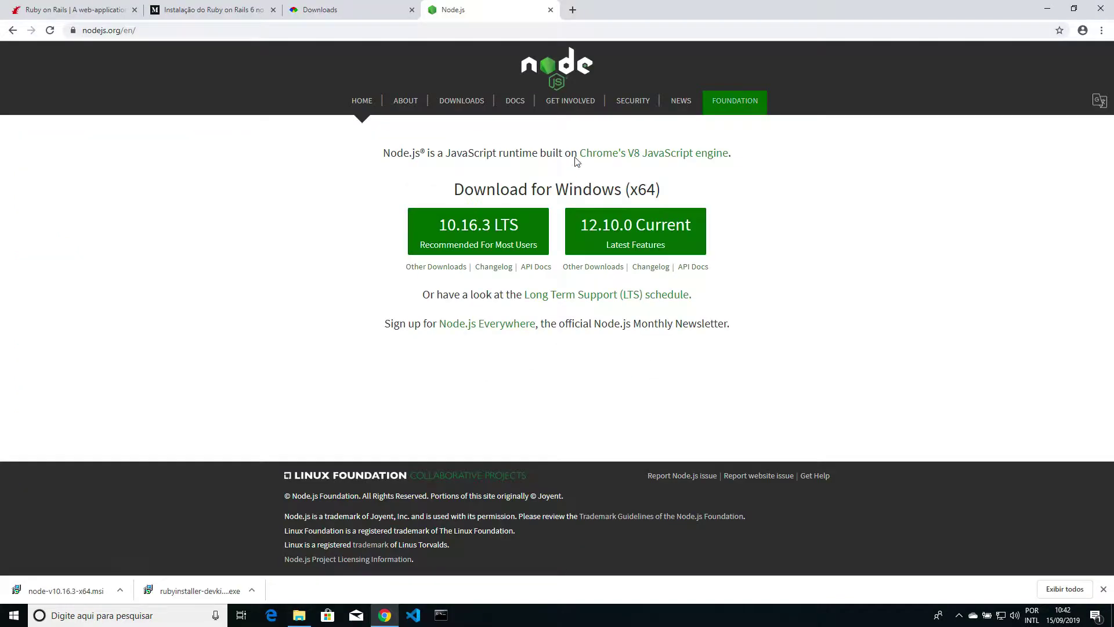
pyautogui.click(575, 14)
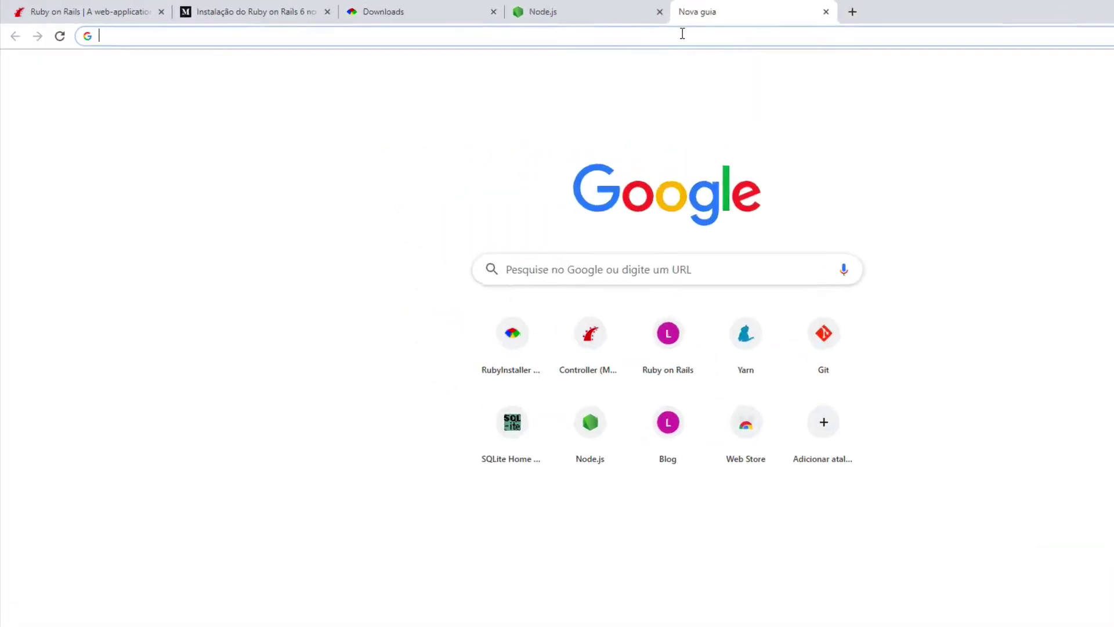
pyautogui.rightClick(682, 34)
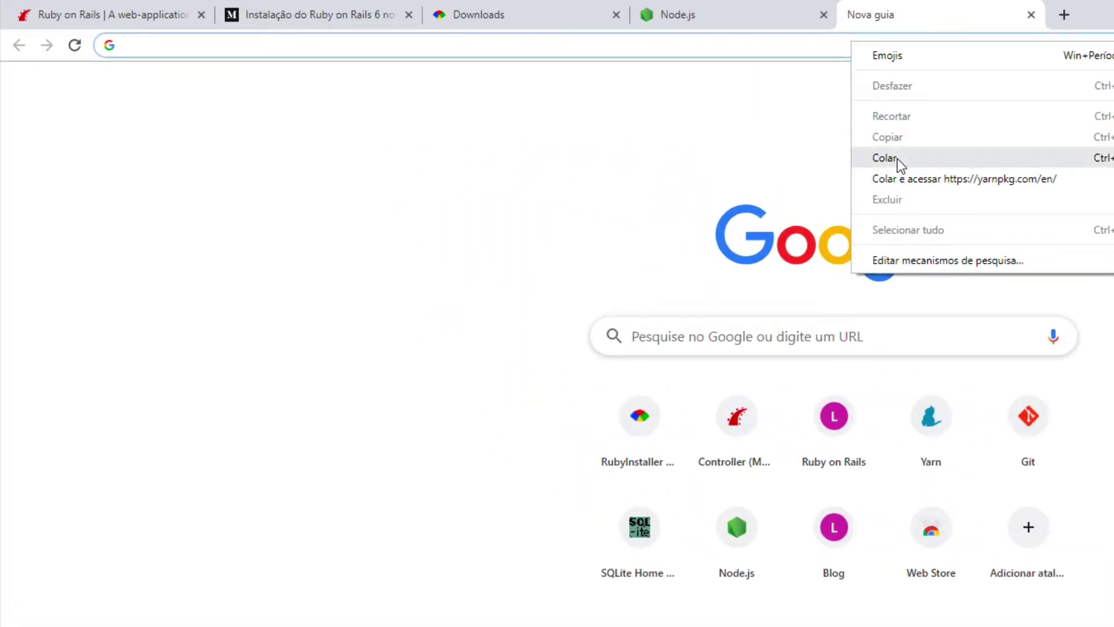
pyautogui.click(717, 127)
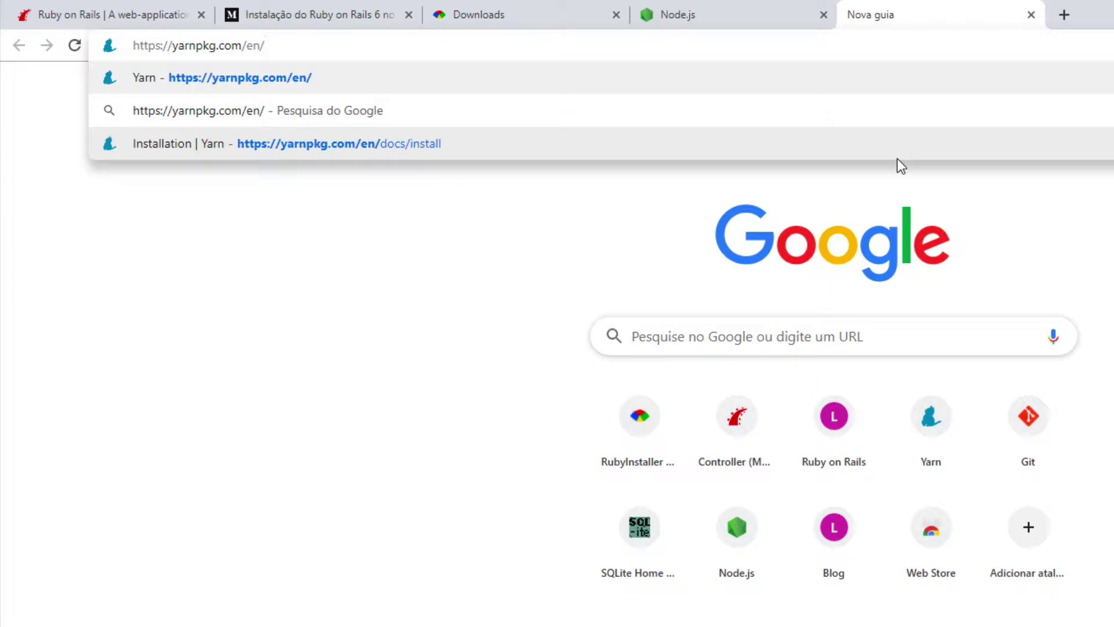
pyautogui.press('BackSpace')
pyautogui.press('BackSpace')
pyautogui.press('BackSpace')
pyautogui.press('BackSpace')
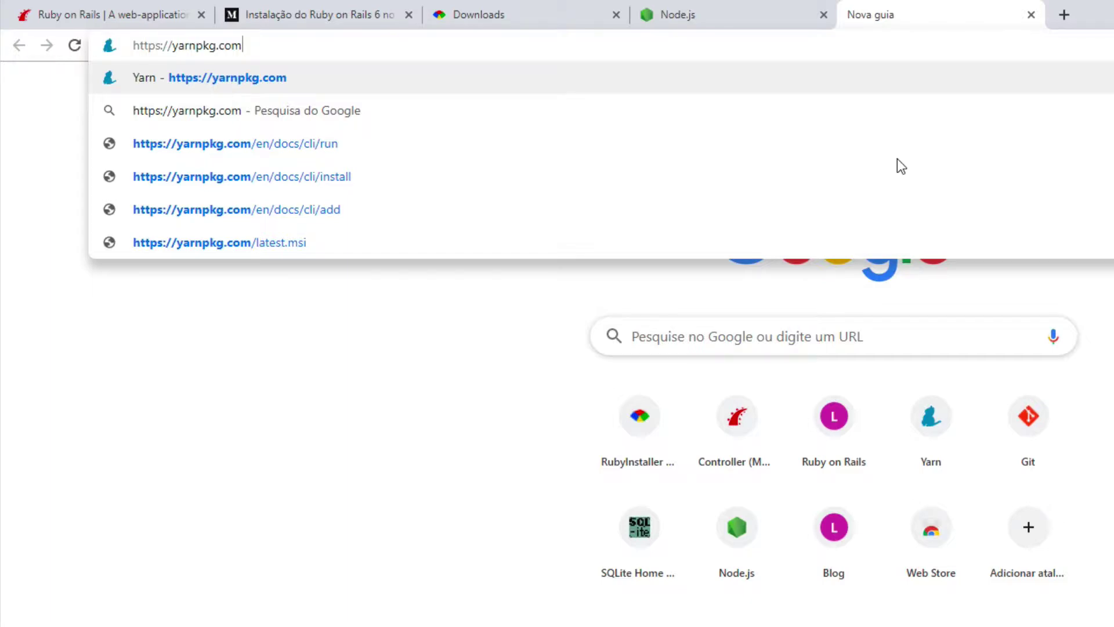
pyautogui.press('Return')
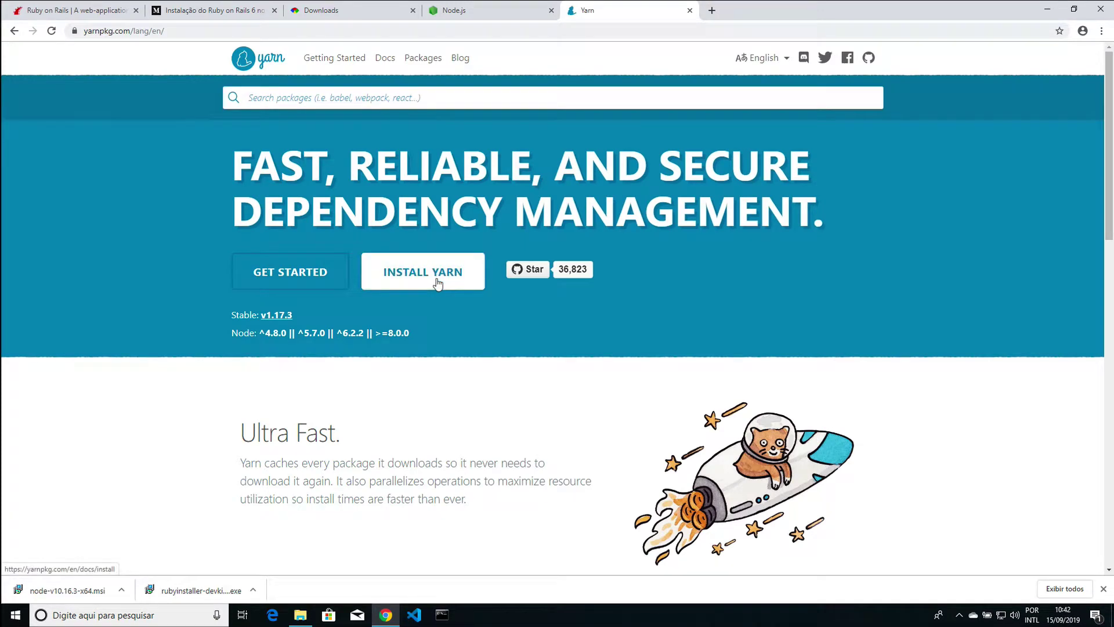
pyautogui.click(438, 282)
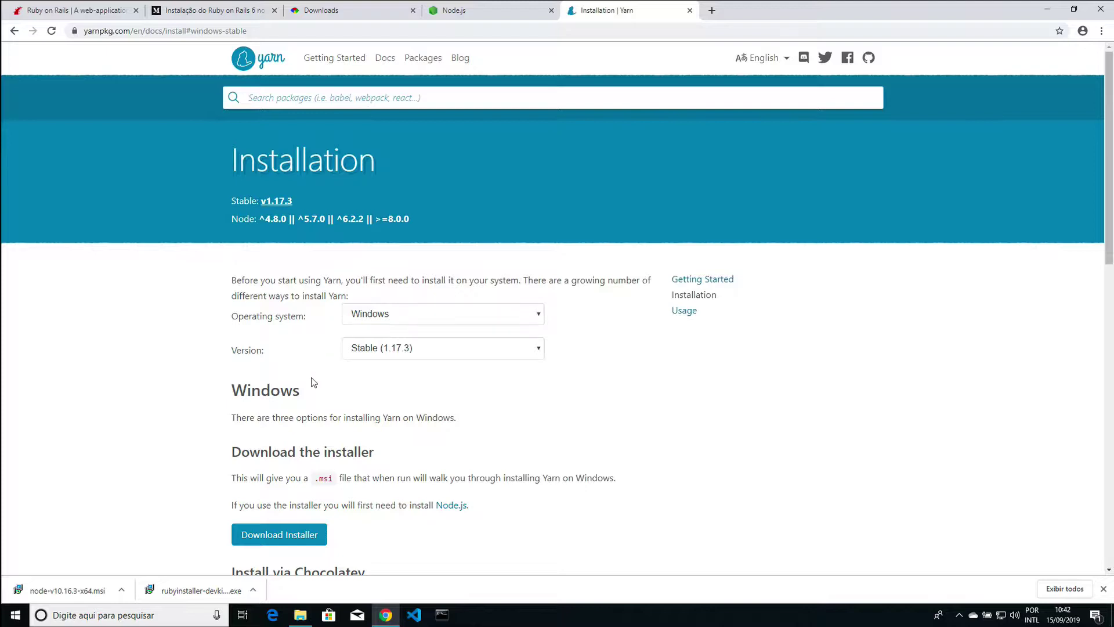
pyautogui.click(290, 541)
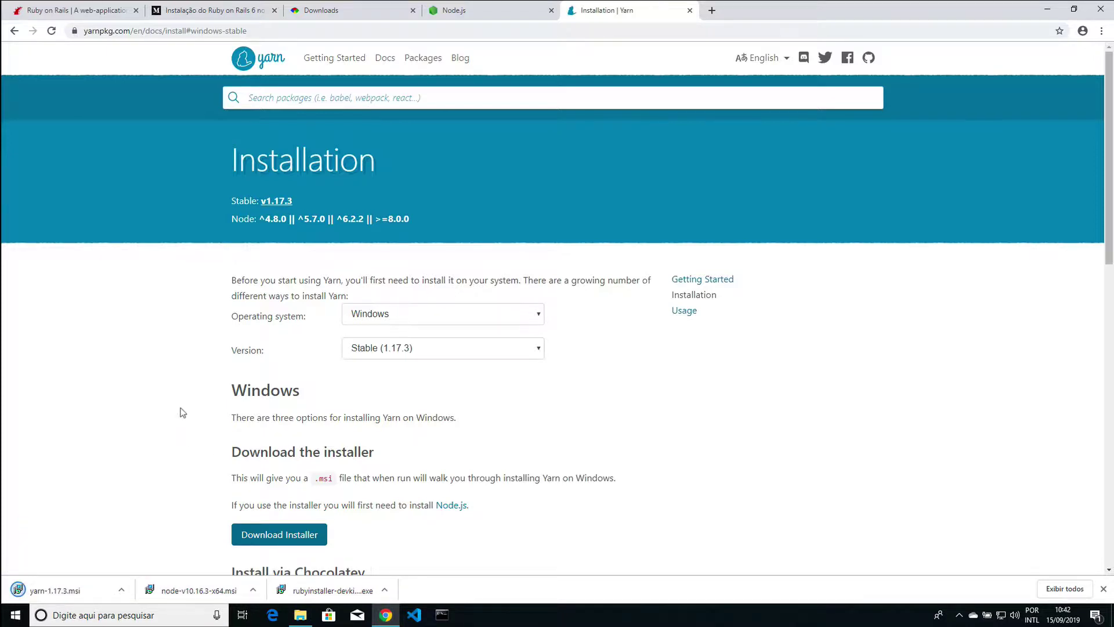
# Run yarn-1.17.3.msi from the Downloads folder in File Explorer, accept the license and install Yarn to C:\Program Files (x86)\Yarn\
pyautogui.click(300, 615)
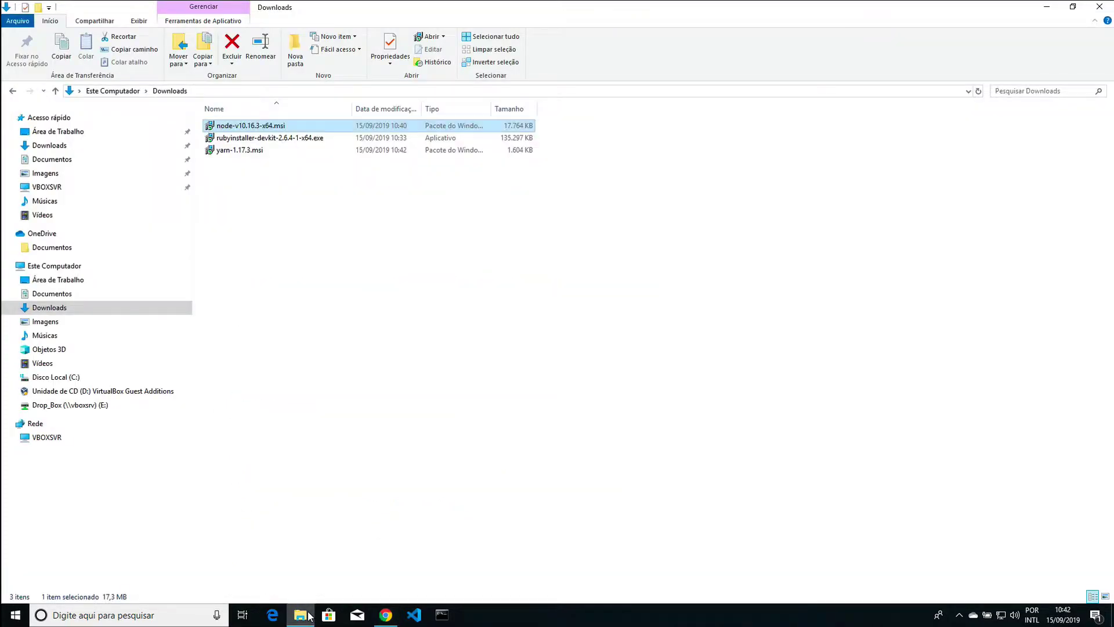
pyautogui.click(258, 152)
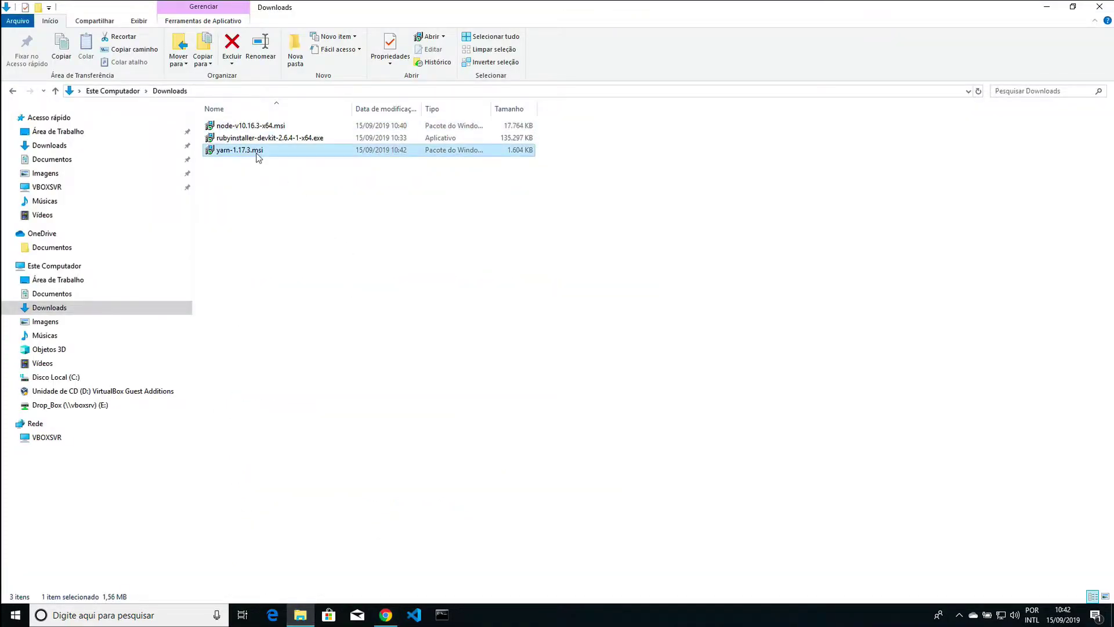
pyautogui.doubleClick(256, 152)
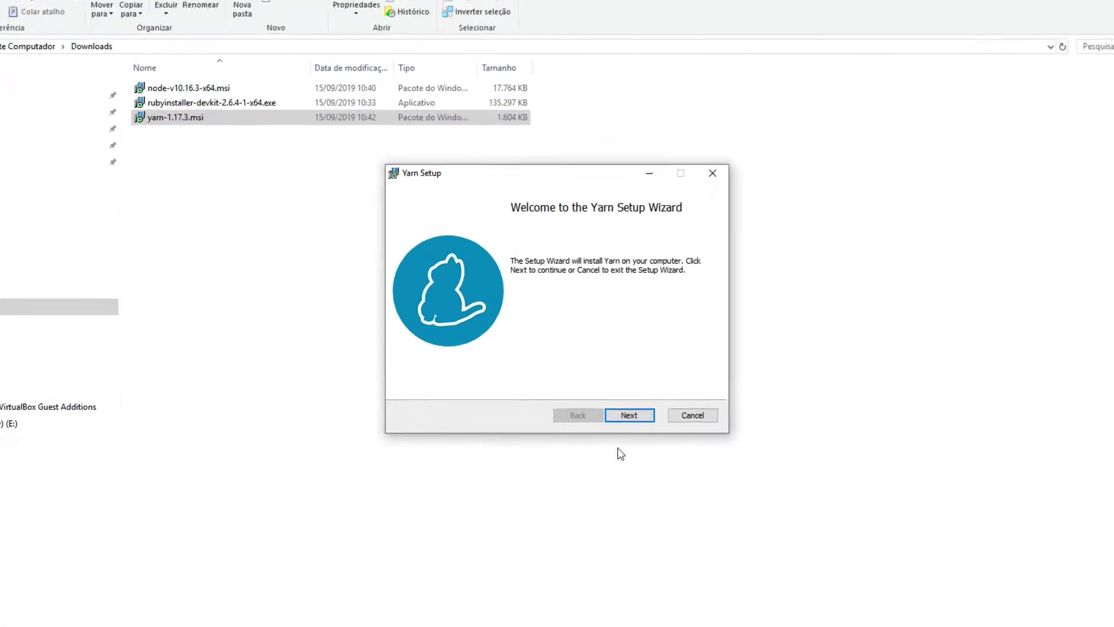
pyautogui.click(655, 441)
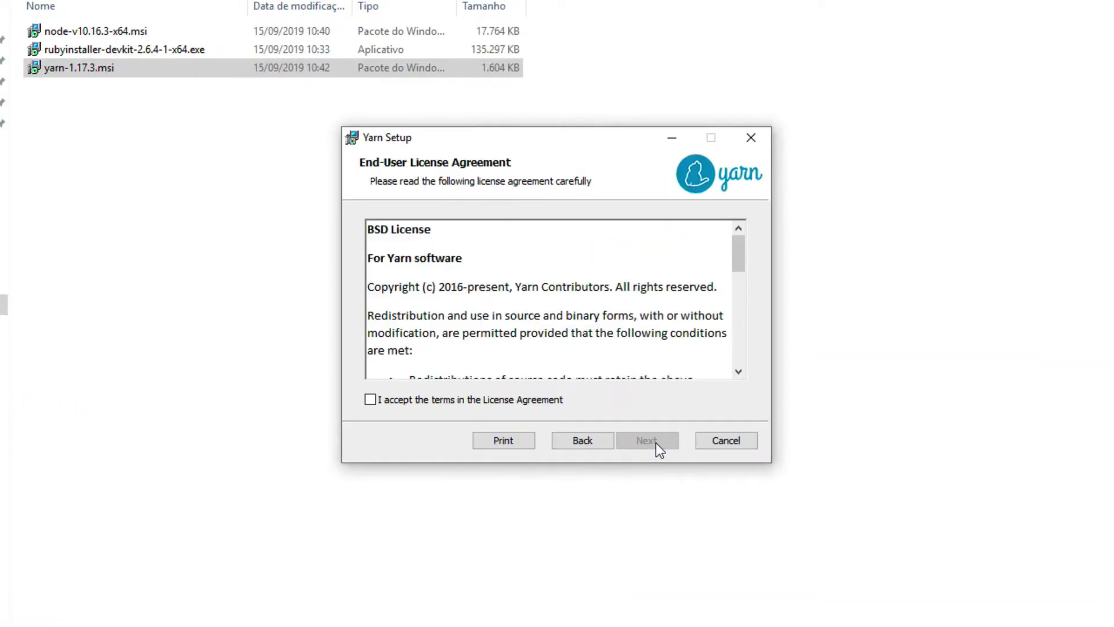
pyautogui.click(372, 399)
pyautogui.click(647, 441)
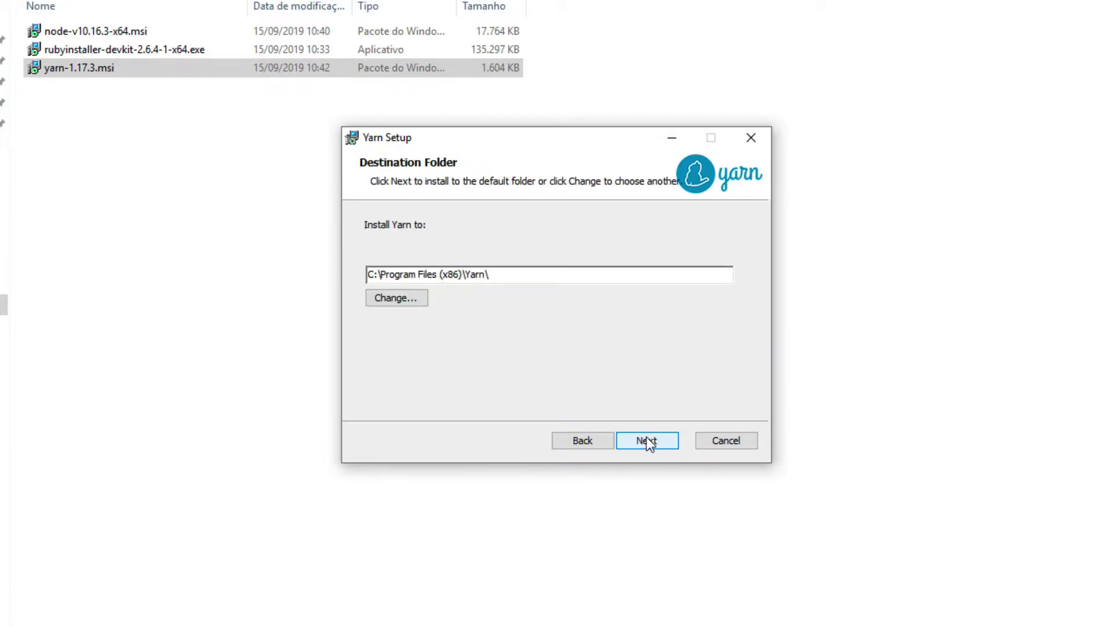
pyautogui.click(644, 437)
pyautogui.click(645, 439)
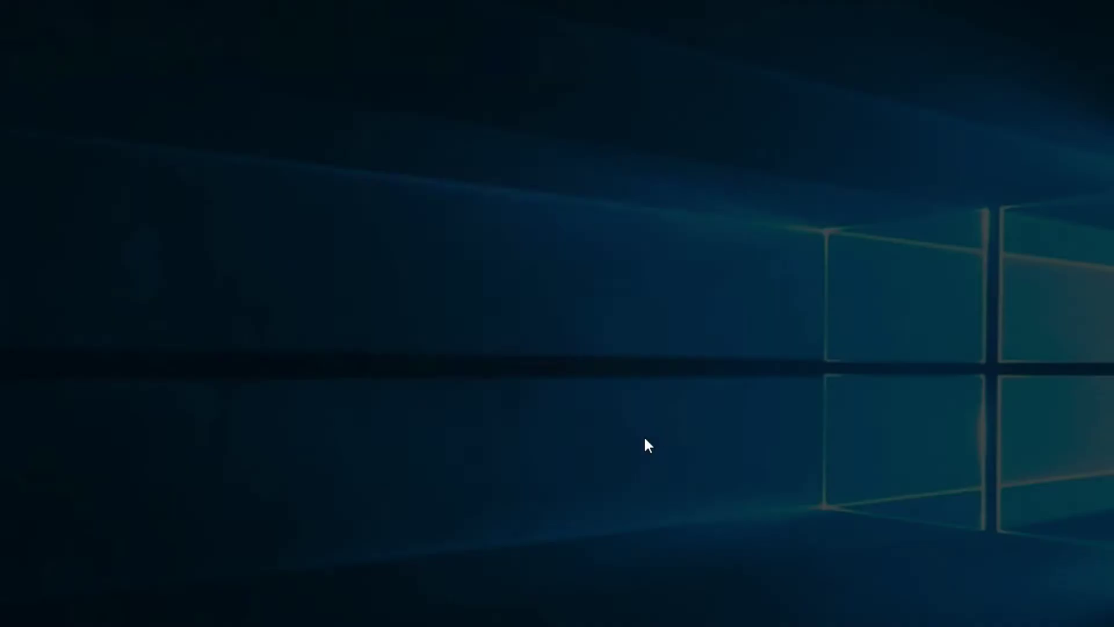
pyautogui.click(472, 423)
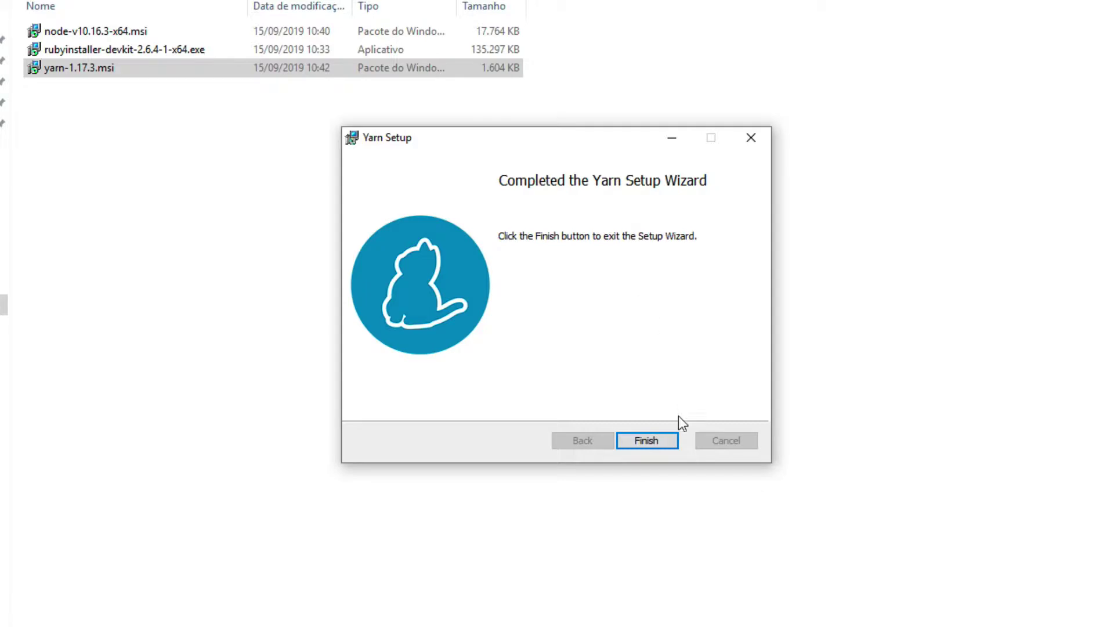
pyautogui.click(666, 442)
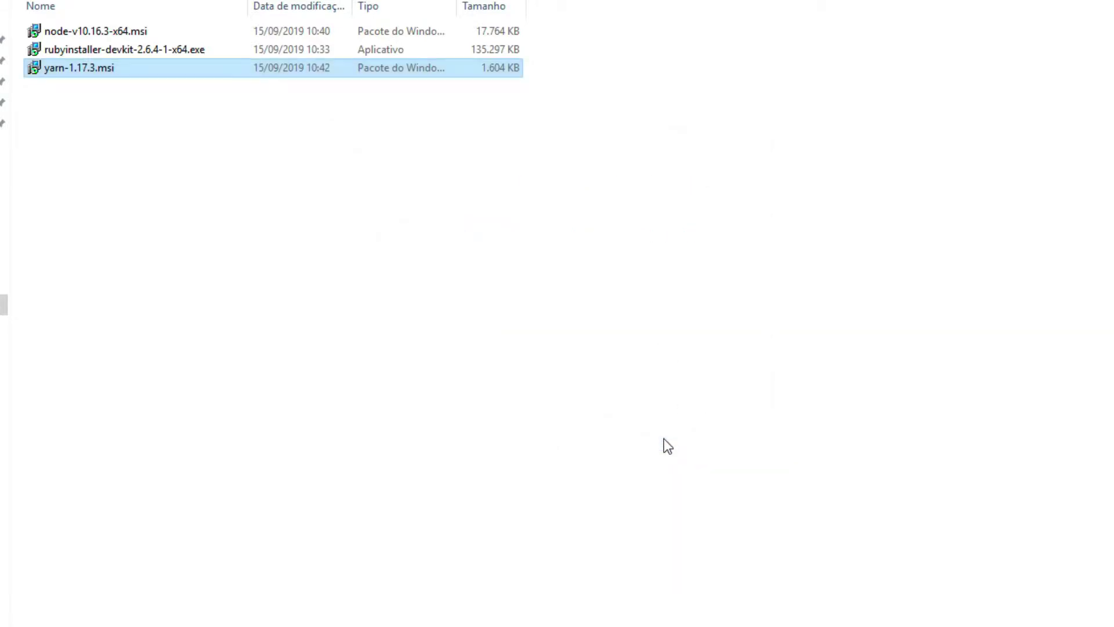
pyautogui.click(383, 615)
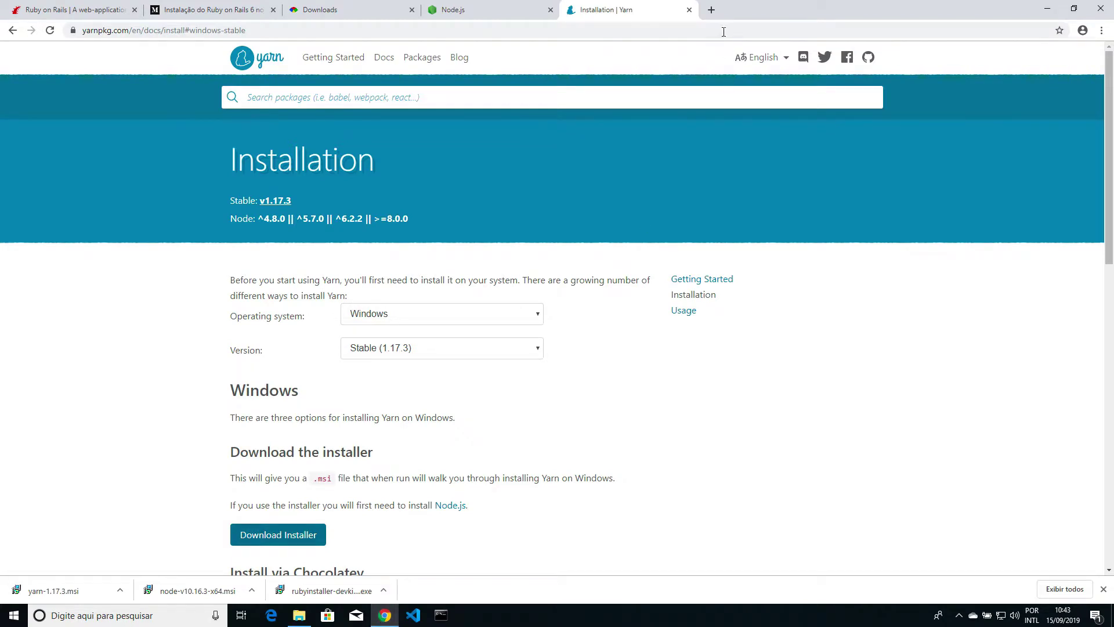
pyautogui.click(711, 13)
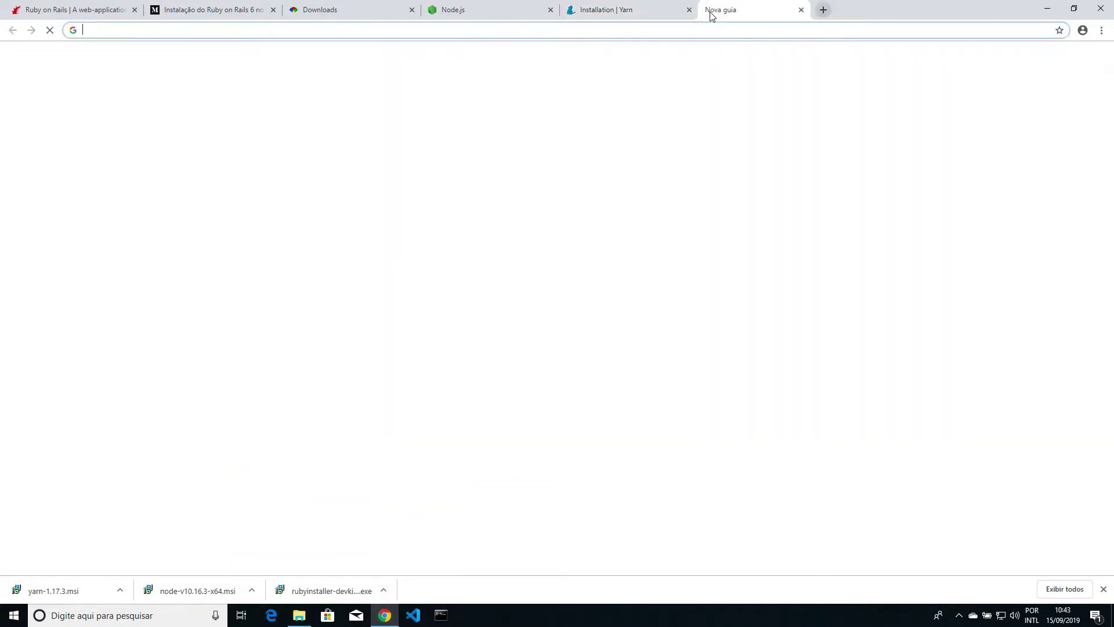
pyautogui.rightClick(554, 33)
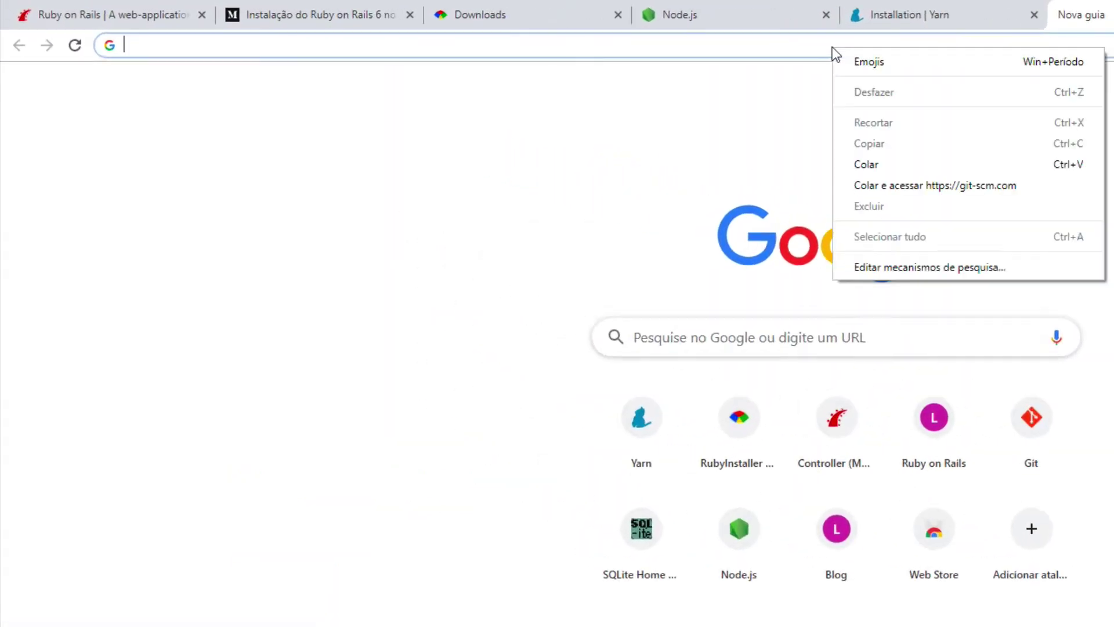
pyautogui.click(873, 167)
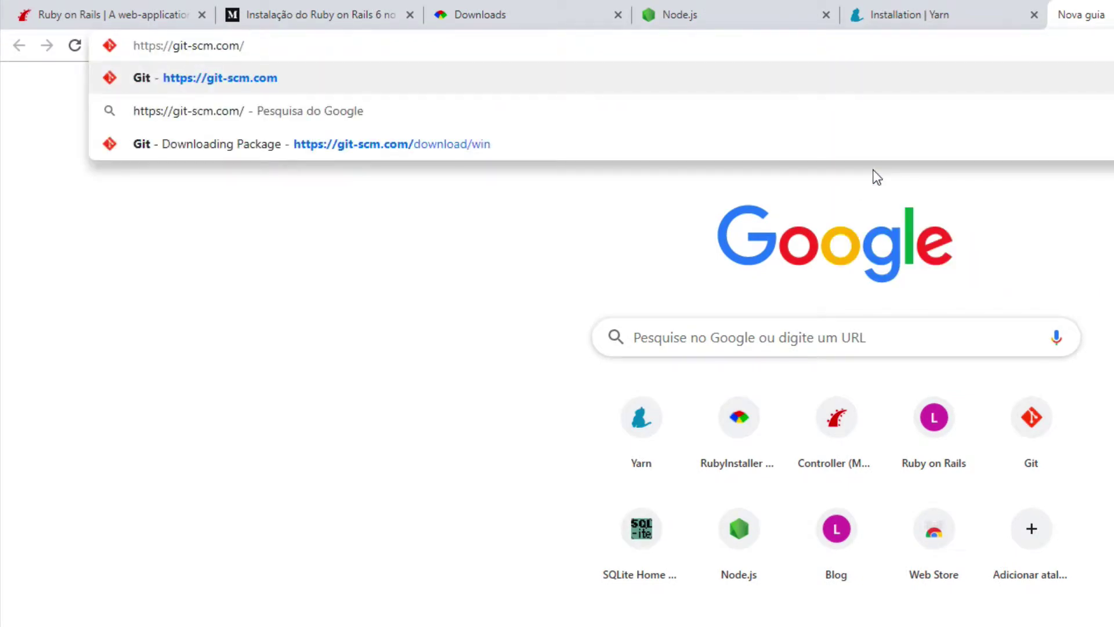
pyautogui.press('Return')
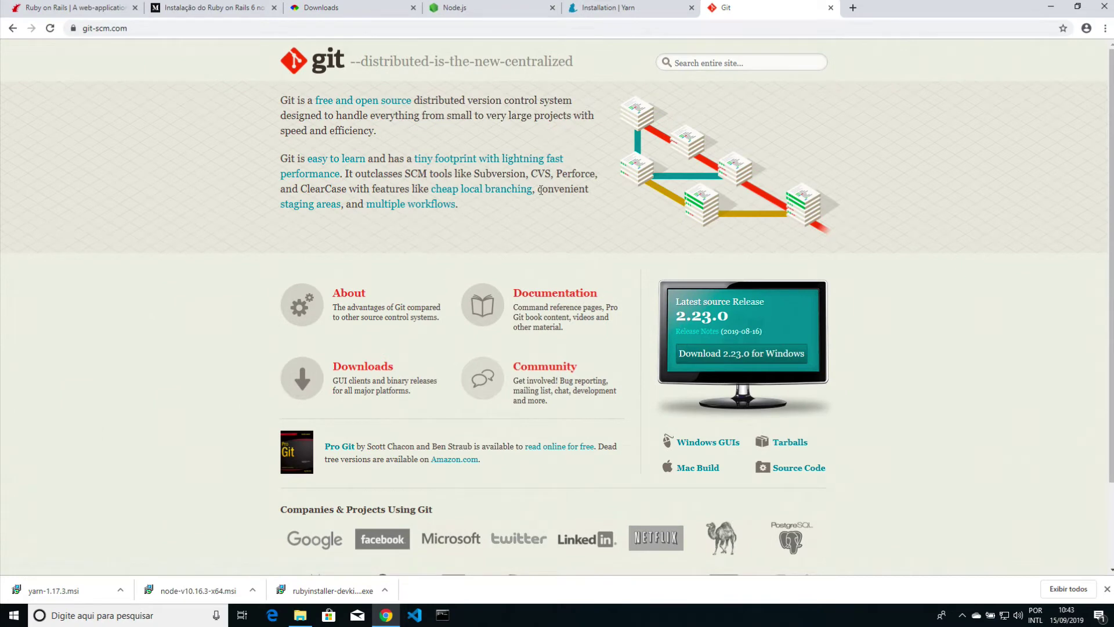
pyautogui.click(724, 356)
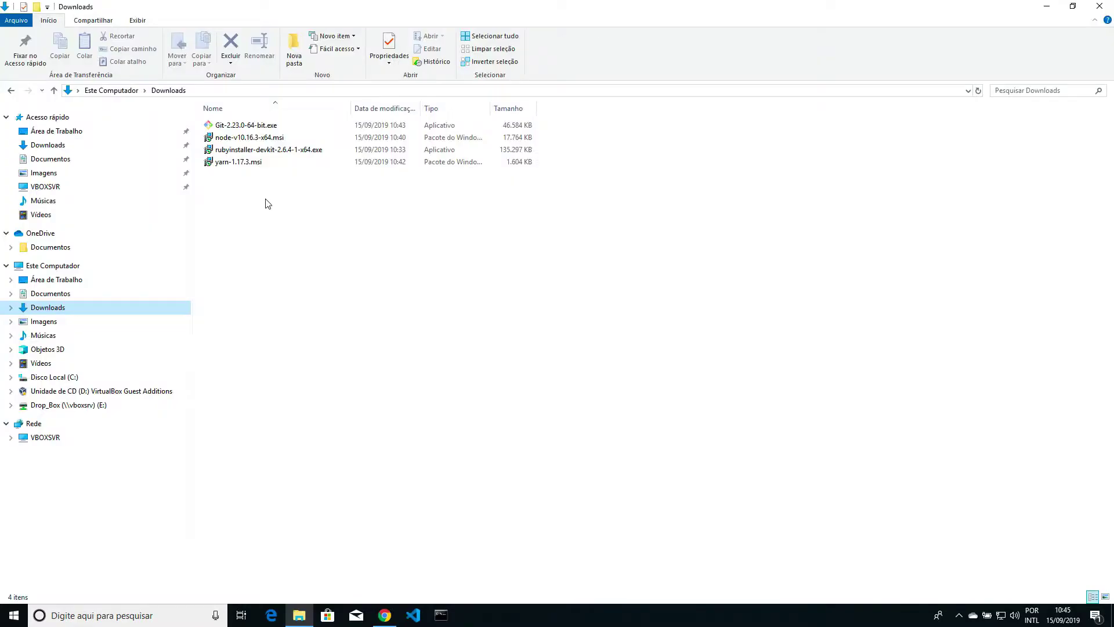
# Run Git-2.23.0-64-bit.exe from the Downloads folder, accepting C:\Program Files\Git, the default components and the Git Start Menu folder
pyautogui.doubleClick(260, 126)
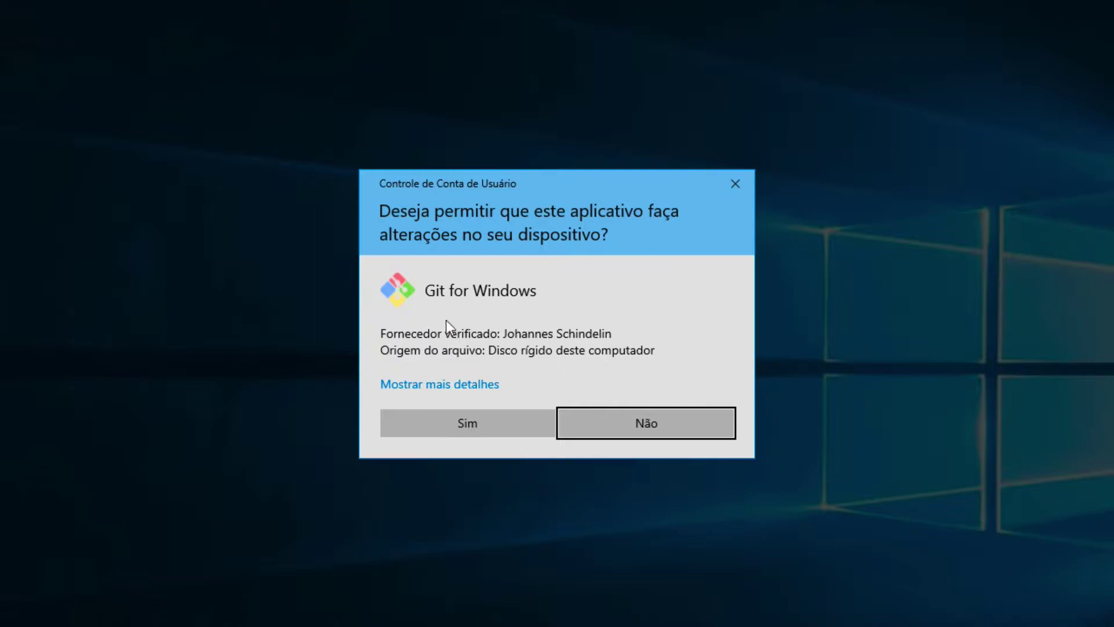
pyautogui.click(463, 422)
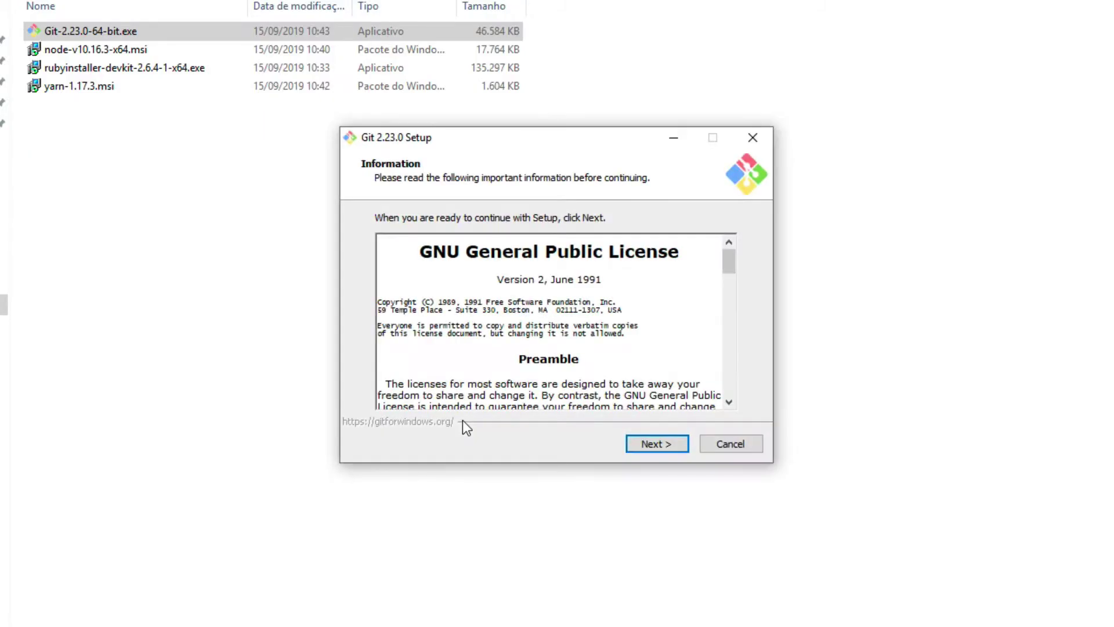
pyautogui.click(656, 446)
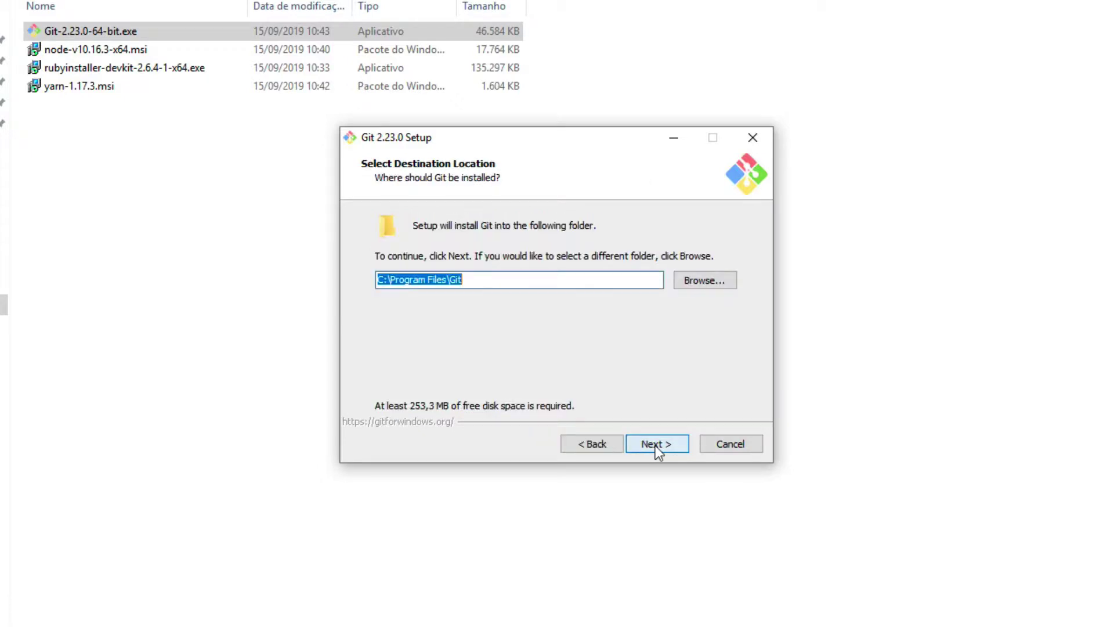
pyautogui.click(658, 447)
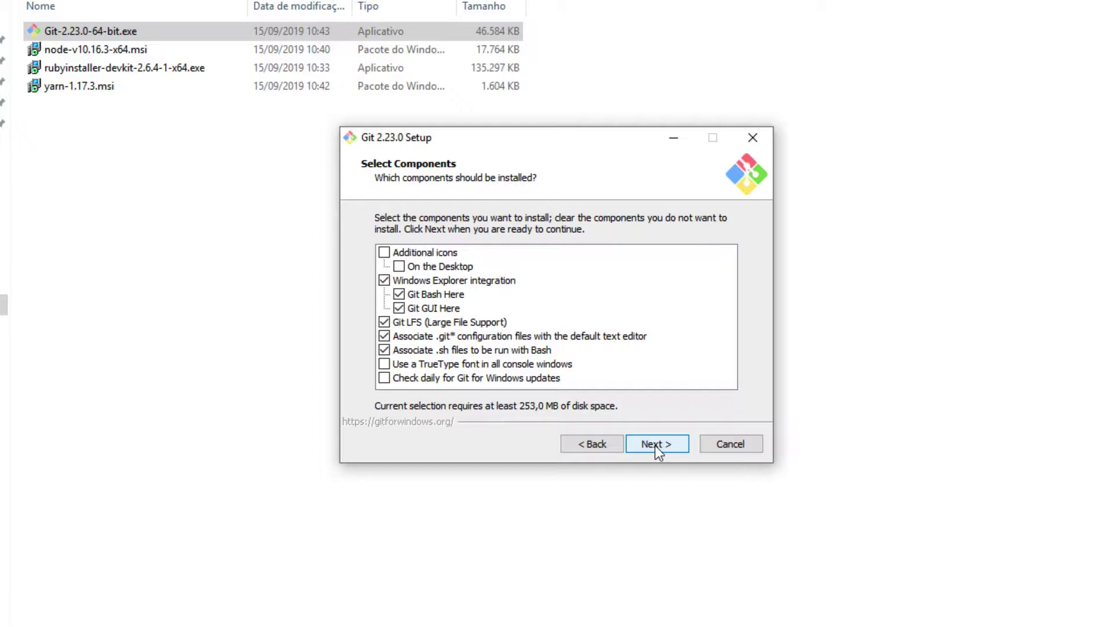
pyautogui.click(657, 447)
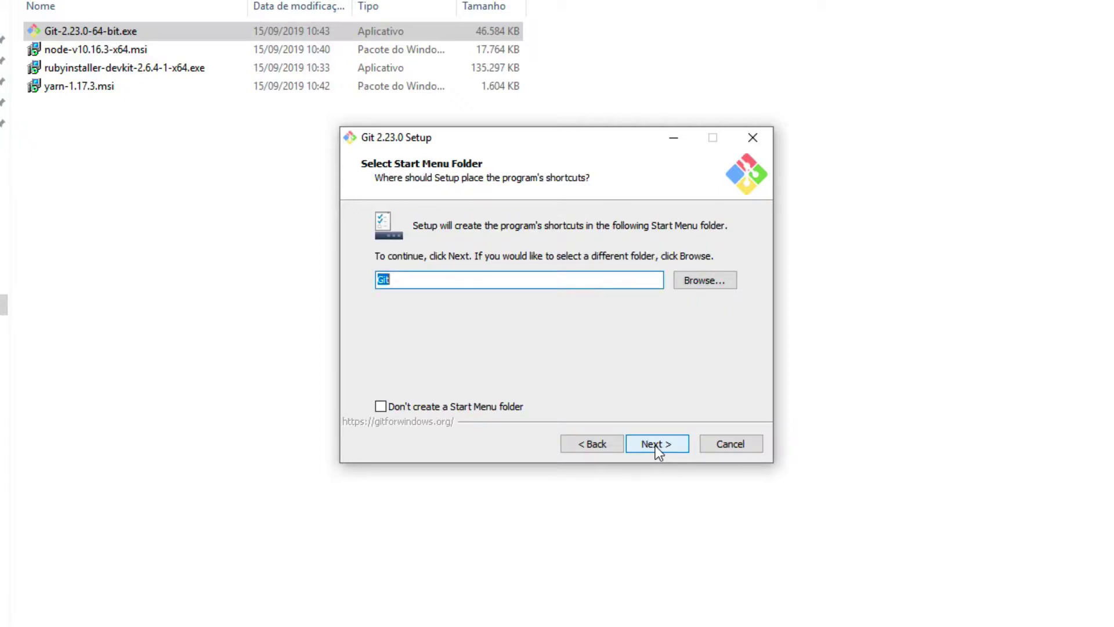
pyautogui.click(658, 447)
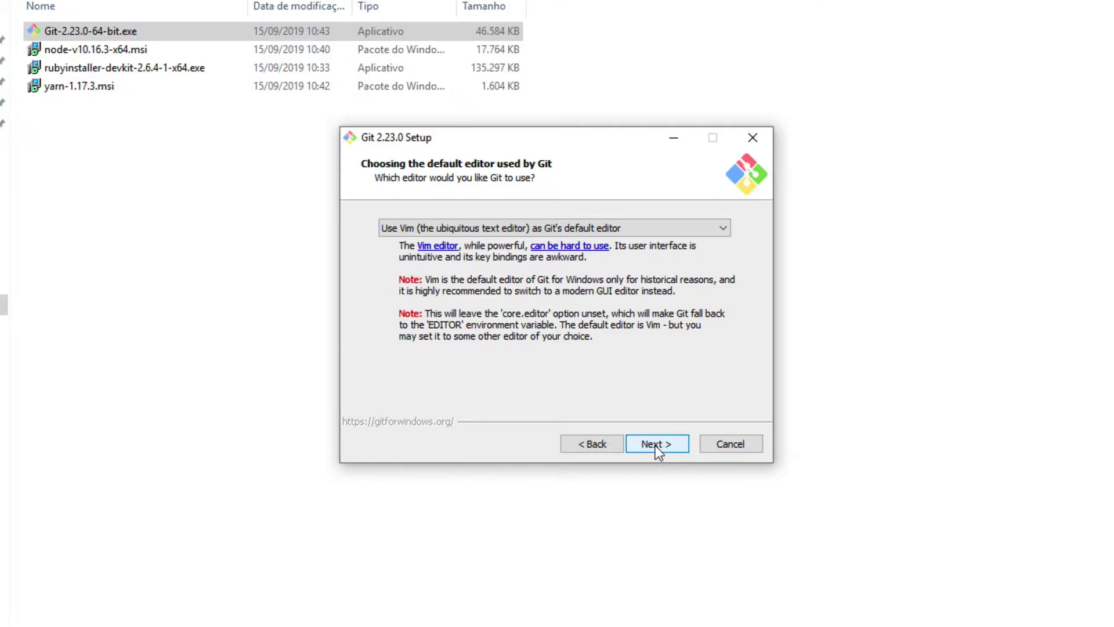
# Install Git with the remaining defaults, including Vim, command-line PATH access, OpenSSL and MinTTY, and finish without viewing the release notes
pyautogui.click(658, 447)
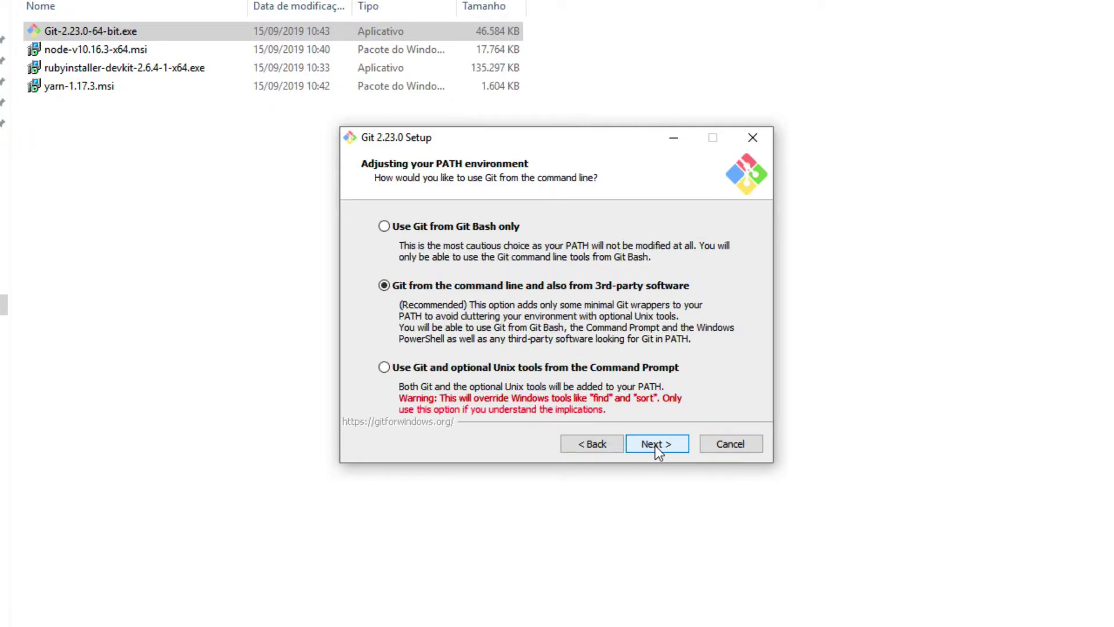
pyautogui.click(658, 447)
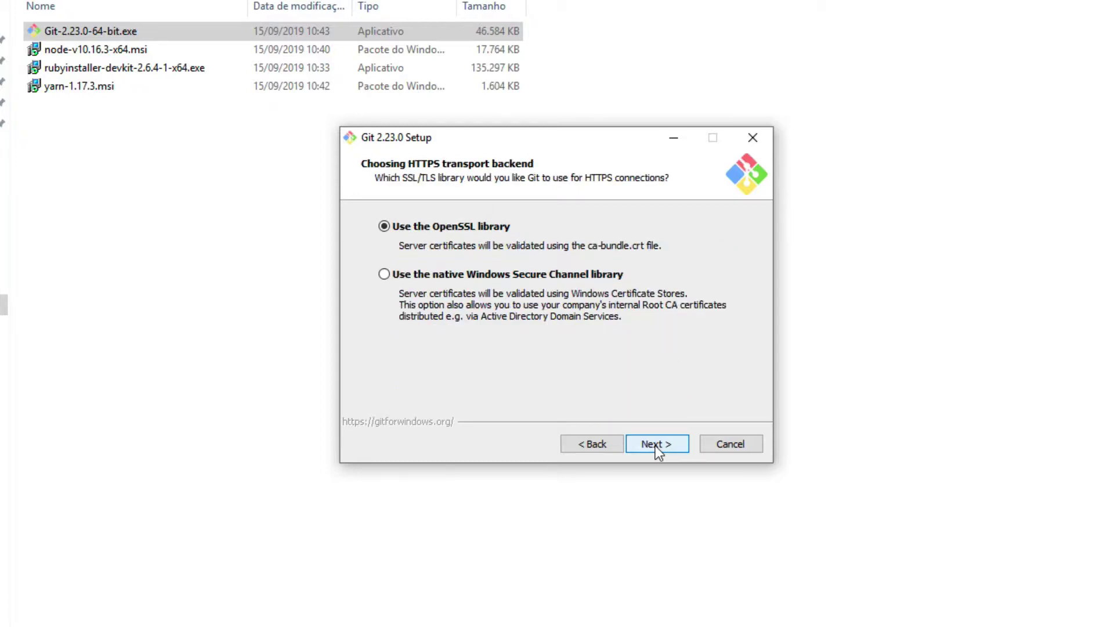
pyautogui.click(657, 447)
pyautogui.click(658, 447)
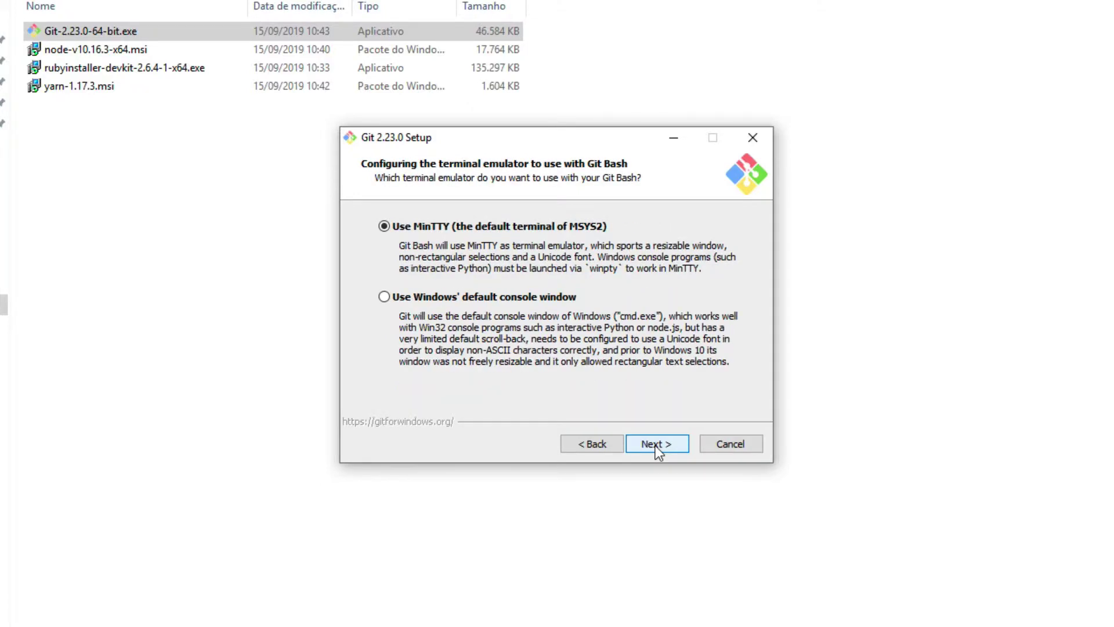
pyautogui.click(658, 447)
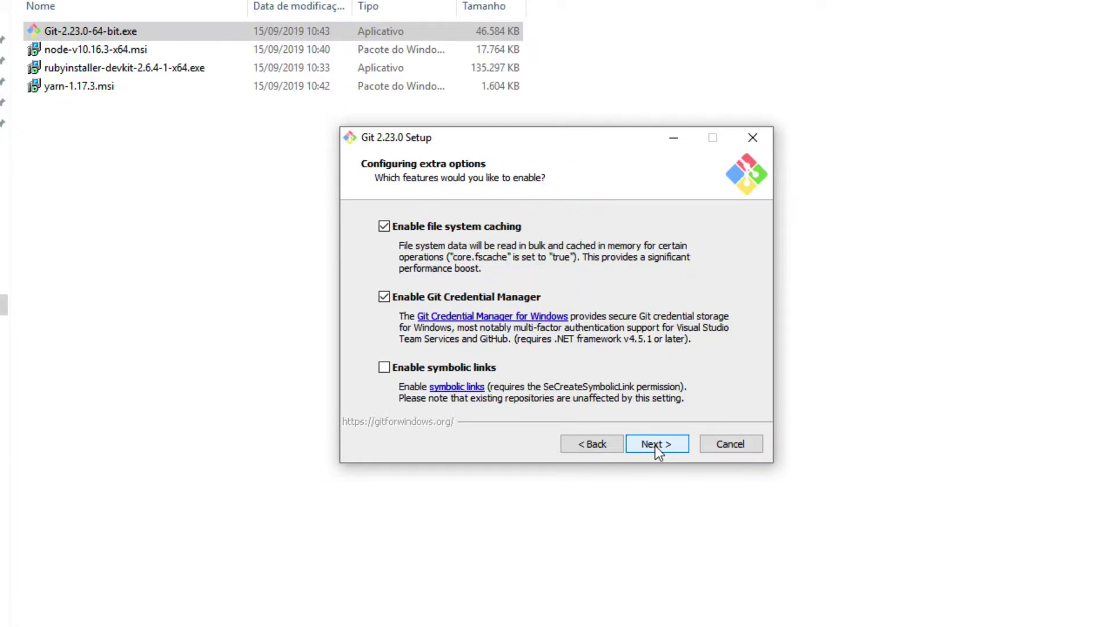
pyautogui.click(658, 447)
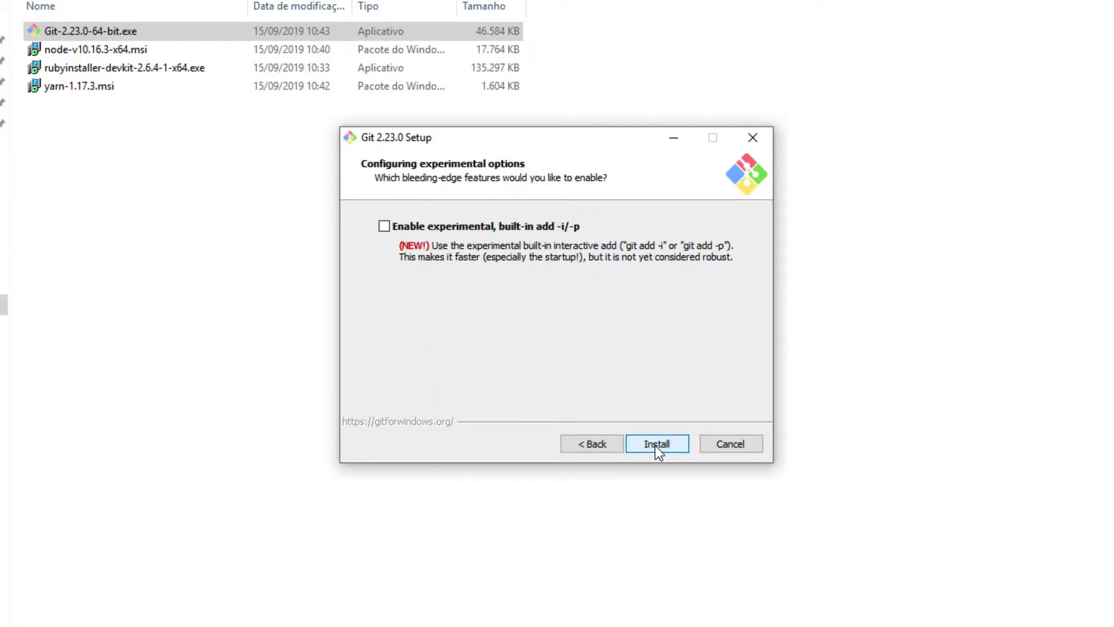
pyautogui.click(656, 445)
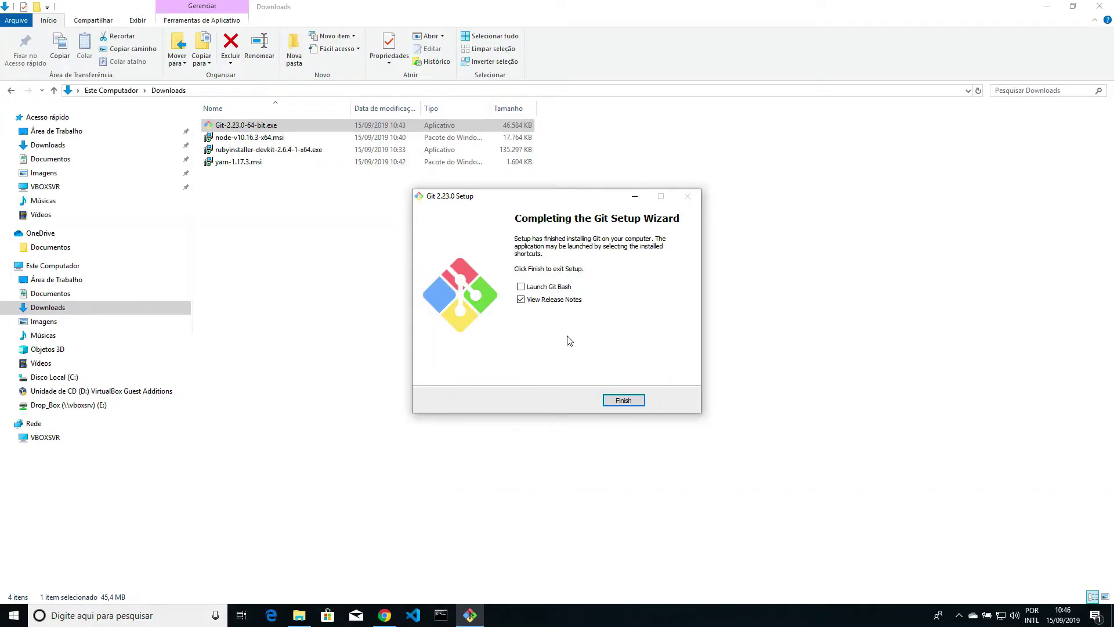
pyautogui.click(520, 299)
pyautogui.click(622, 403)
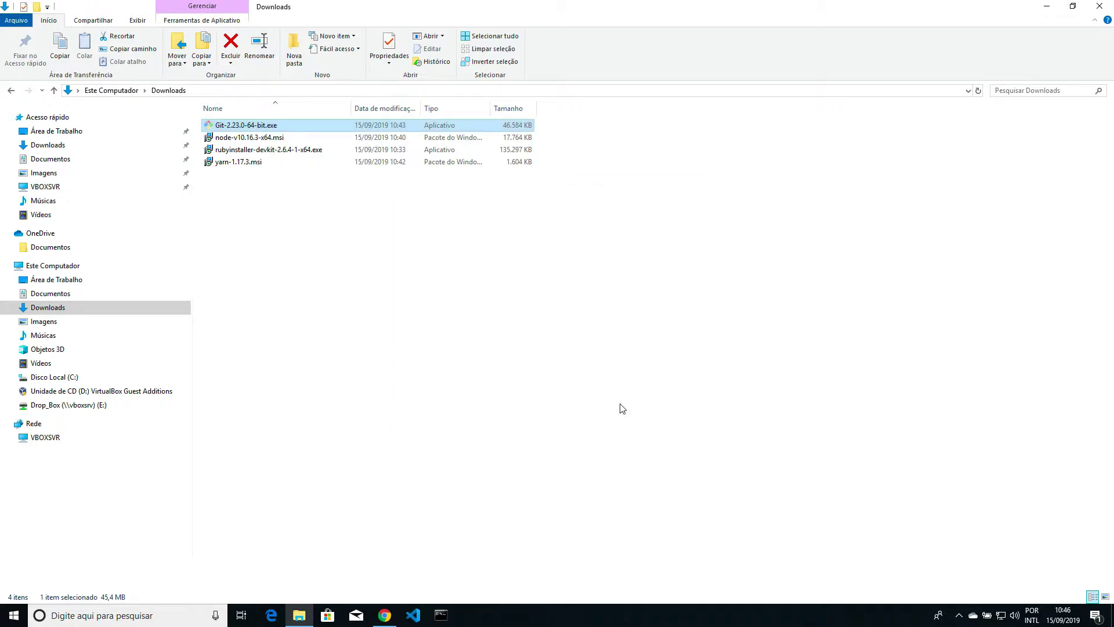
pyautogui.hotkey('alt', 'Tab')
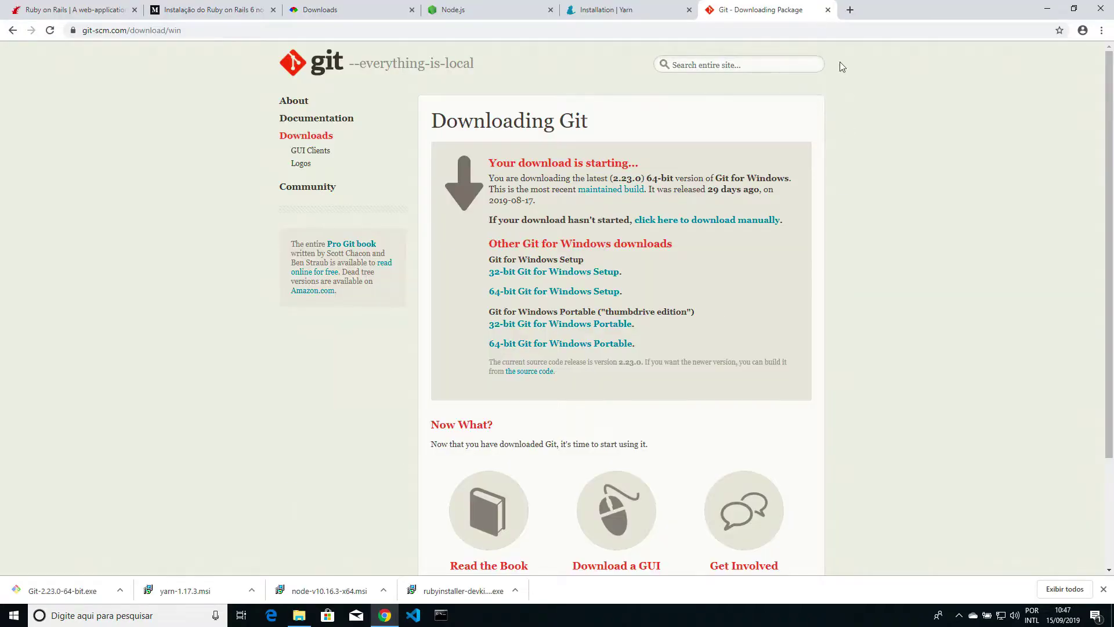
pyautogui.click(850, 10)
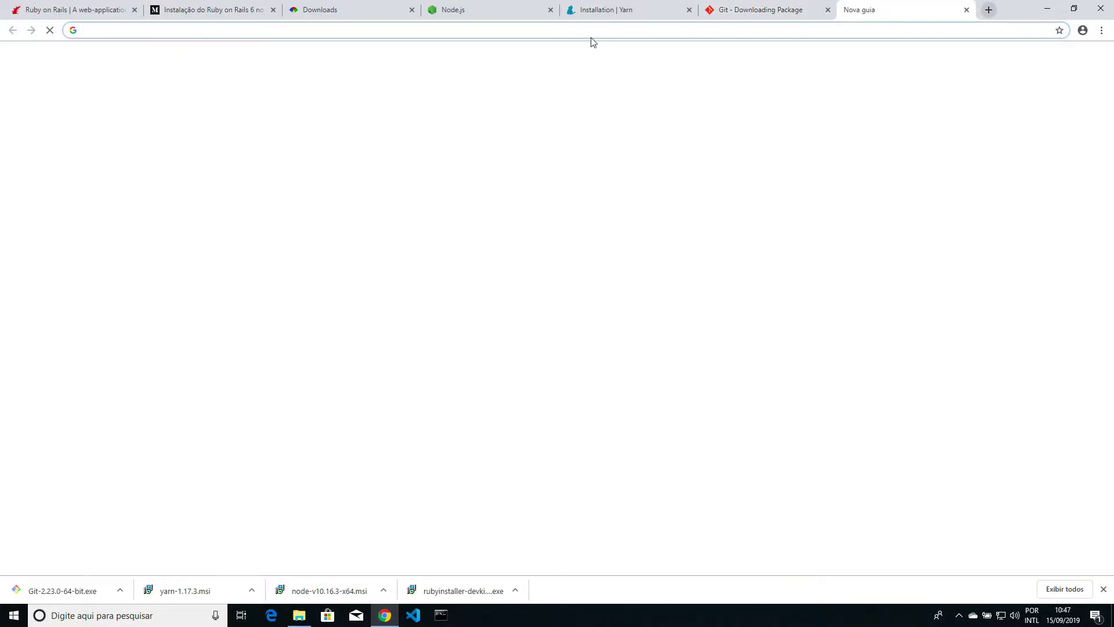
pyautogui.rightClick(575, 30)
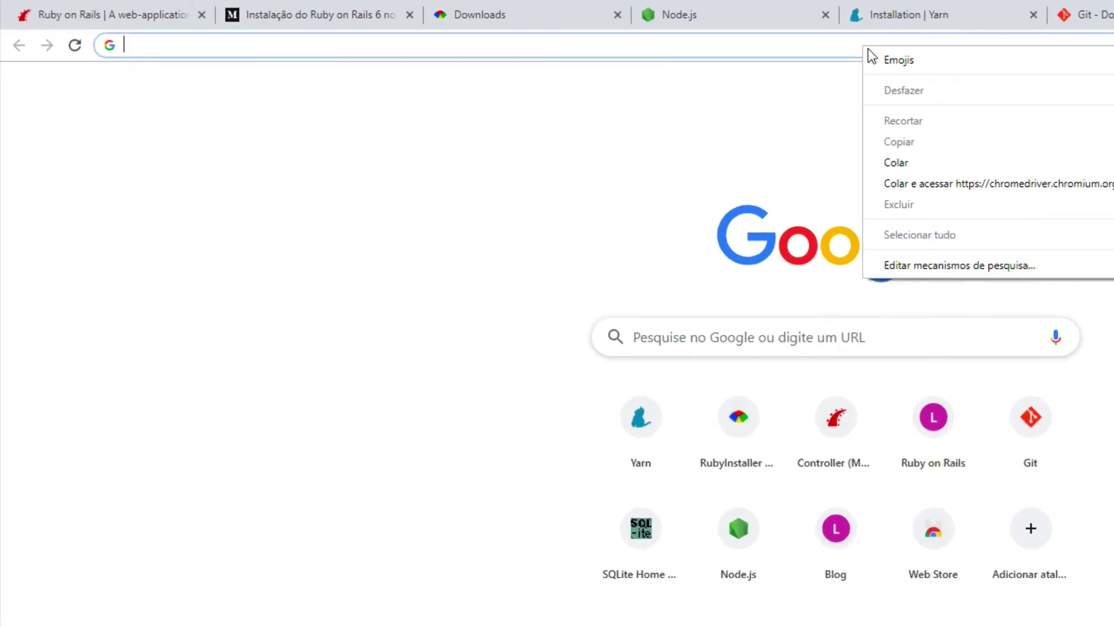
pyautogui.click(911, 163)
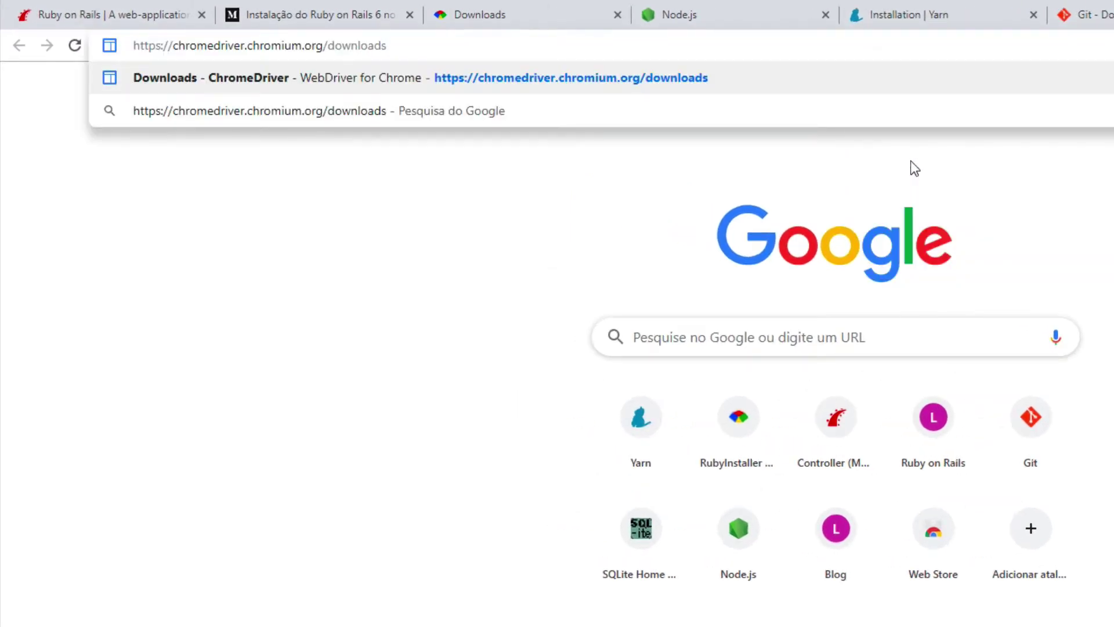
pyautogui.press('Return')
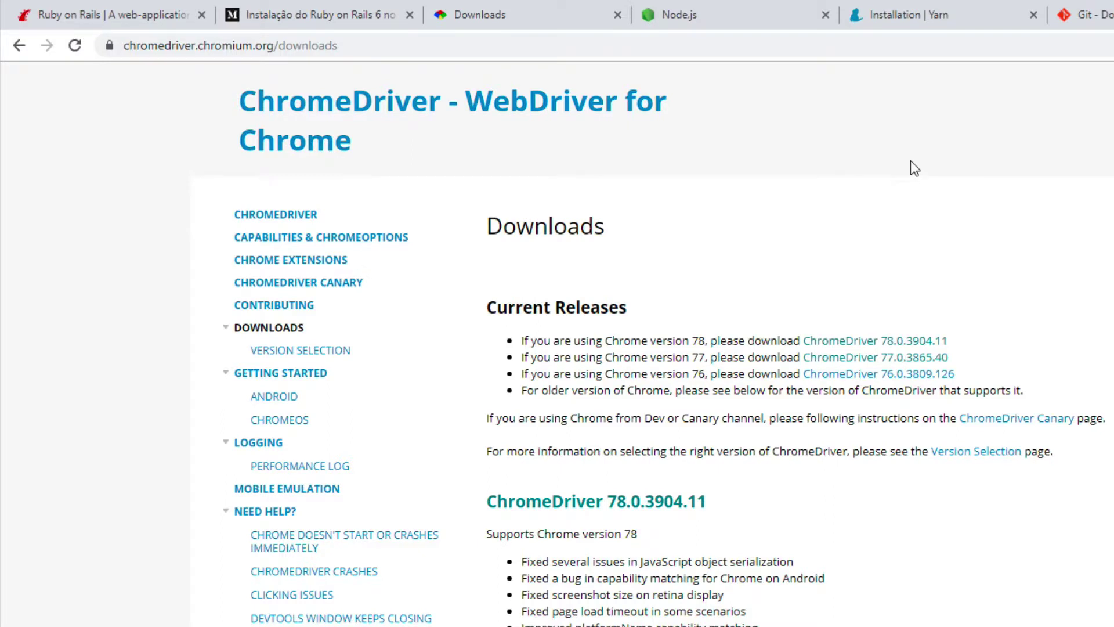
pyautogui.click(854, 341)
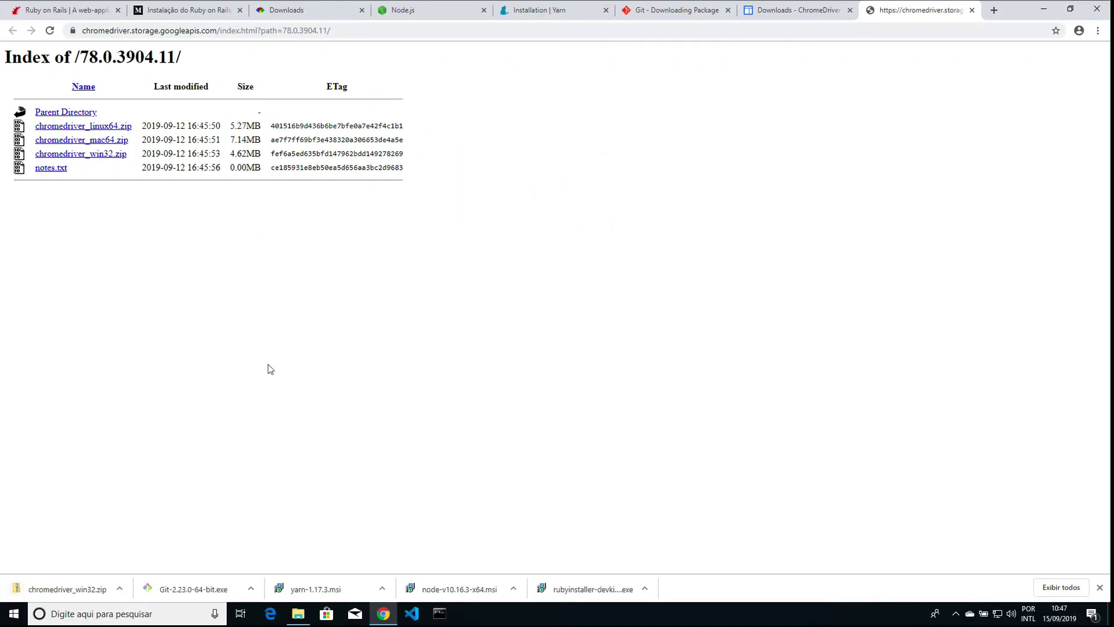
# Copy chromedriver.exe from chromedriver_win32.zip in the Downloads folder into C:\Windows, granting the administrator permission
pyautogui.click(298, 613)
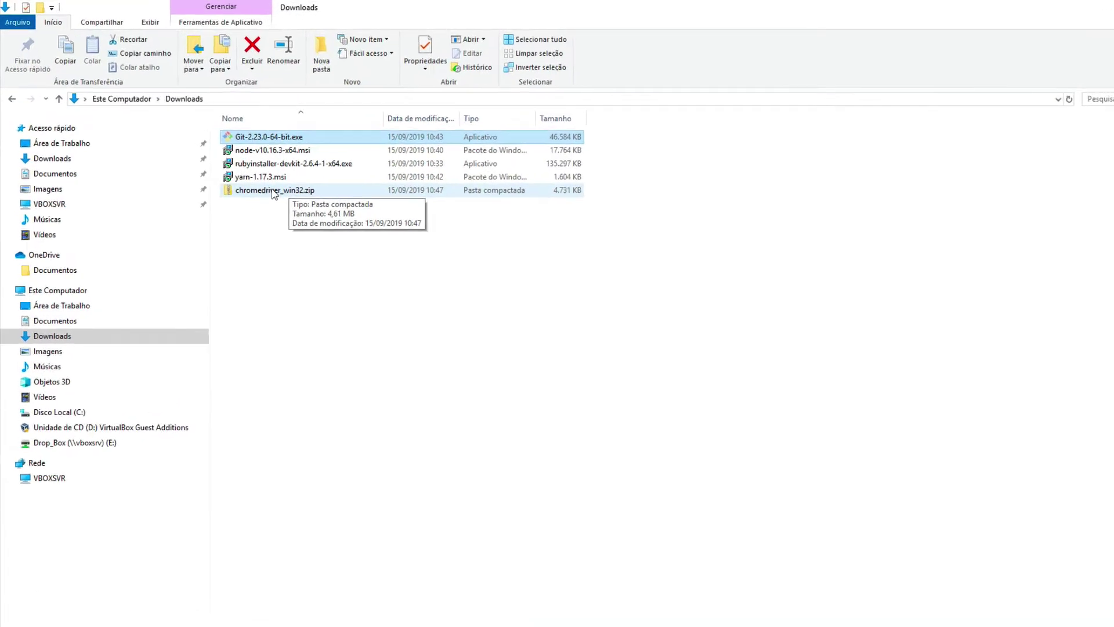
pyautogui.doubleClick(274, 191)
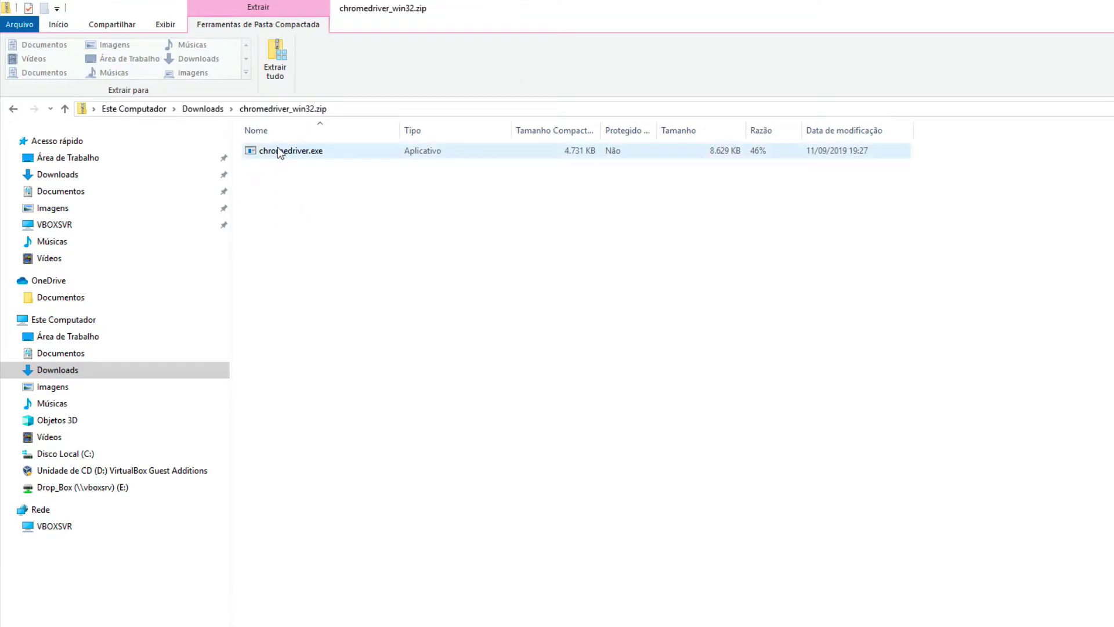
pyautogui.rightClick(277, 149)
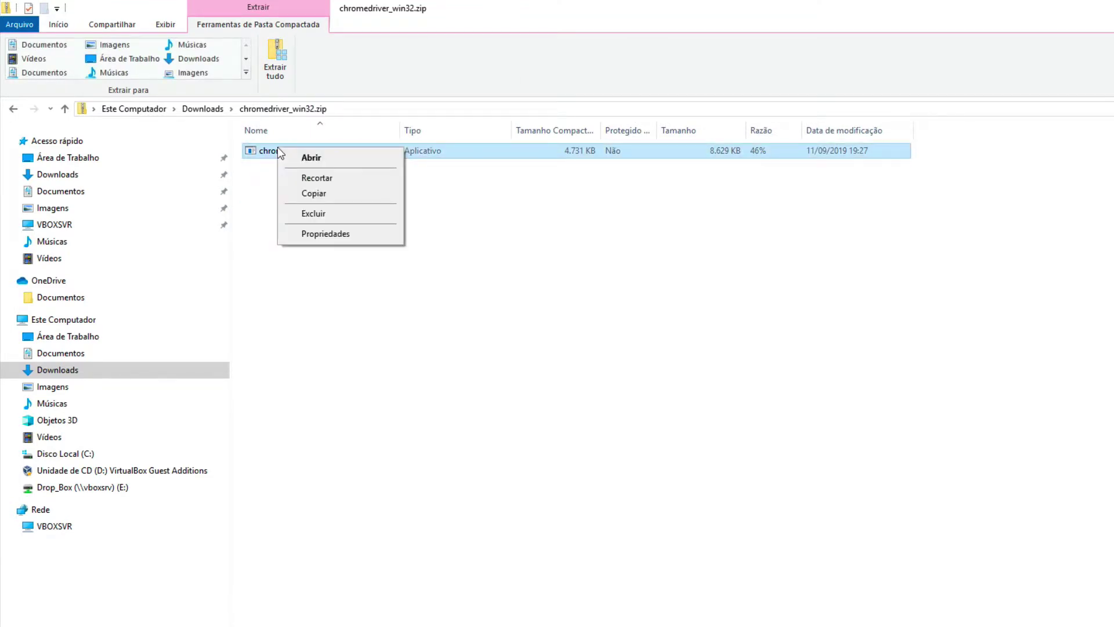
pyautogui.click(323, 195)
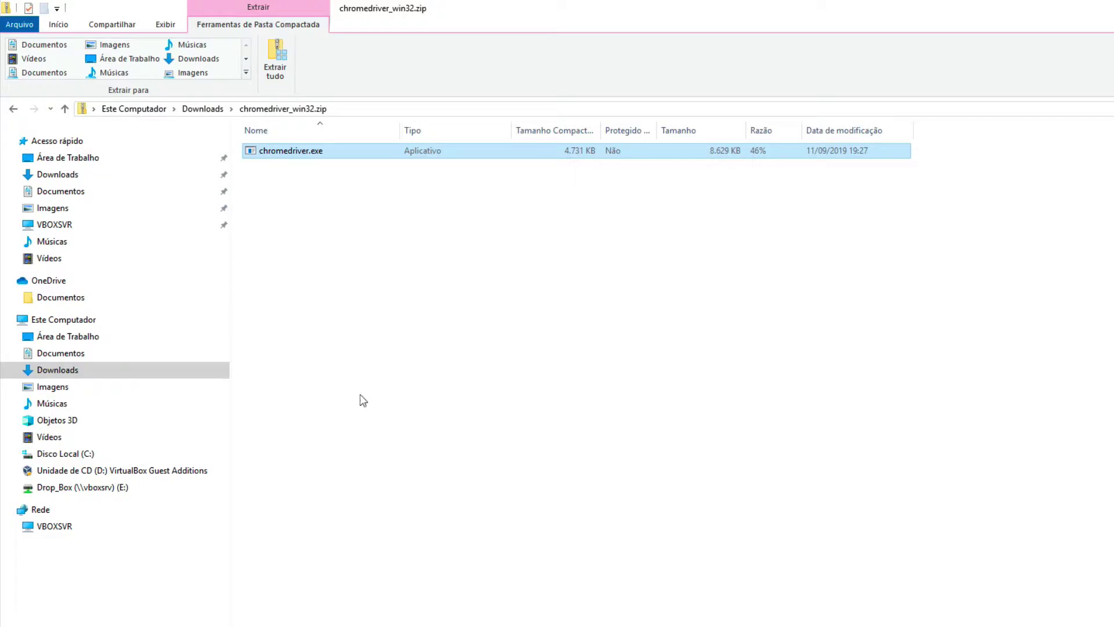
pyautogui.click(14, 454)
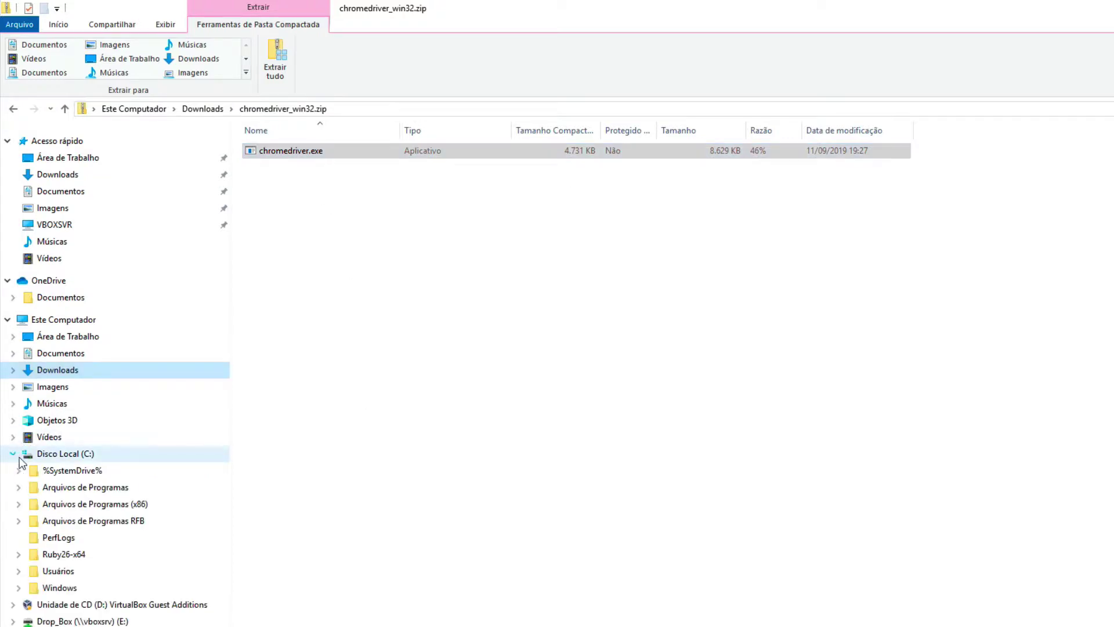
pyautogui.rightClick(67, 589)
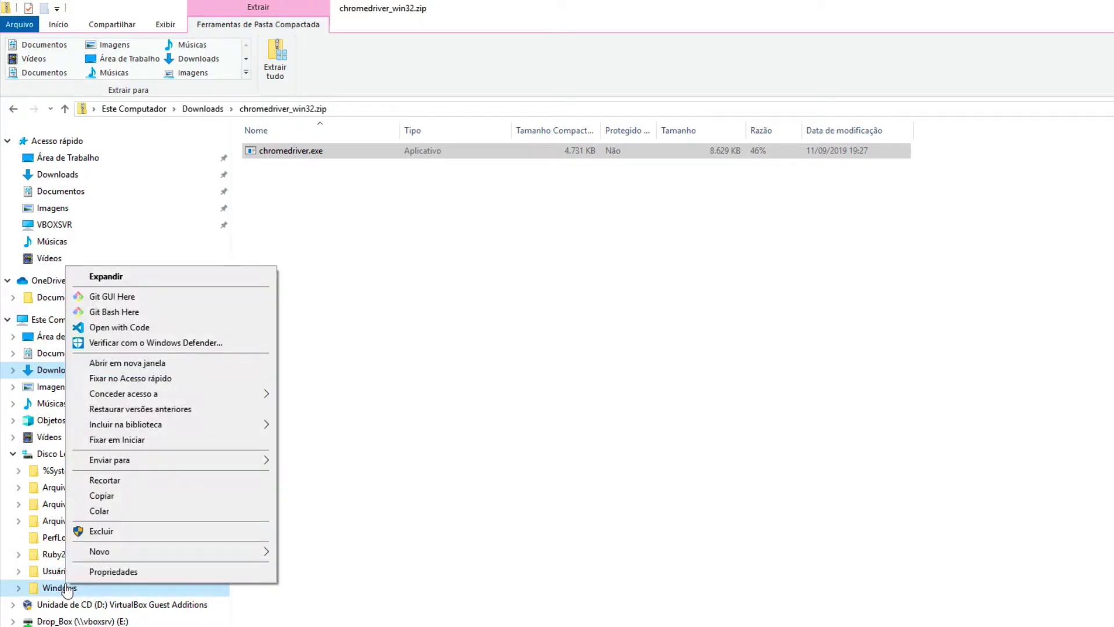
pyautogui.click(116, 511)
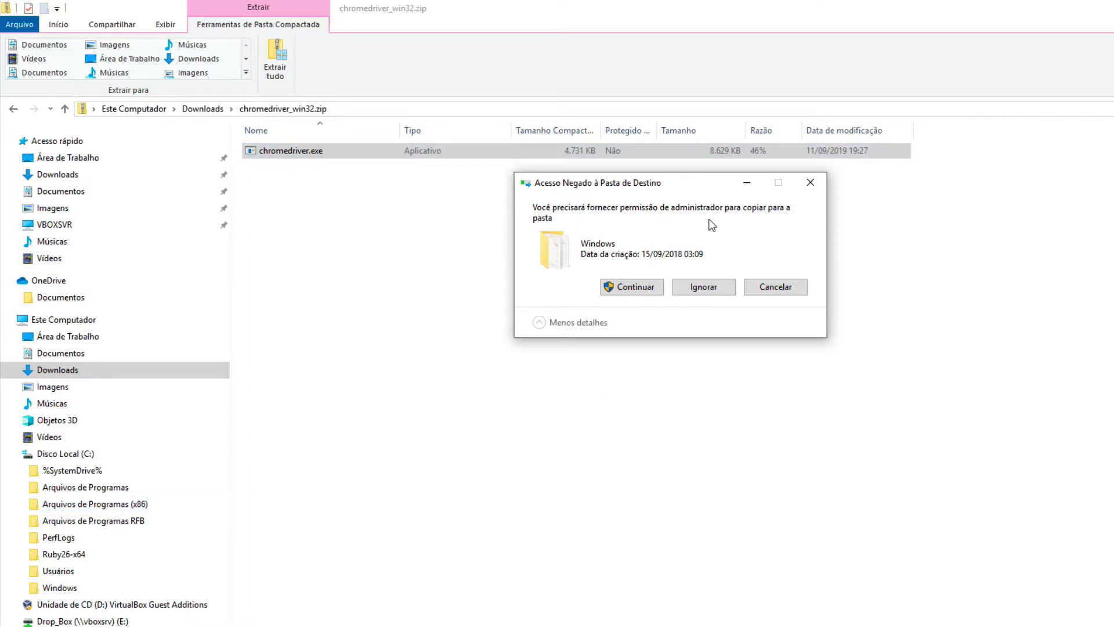
pyautogui.click(625, 292)
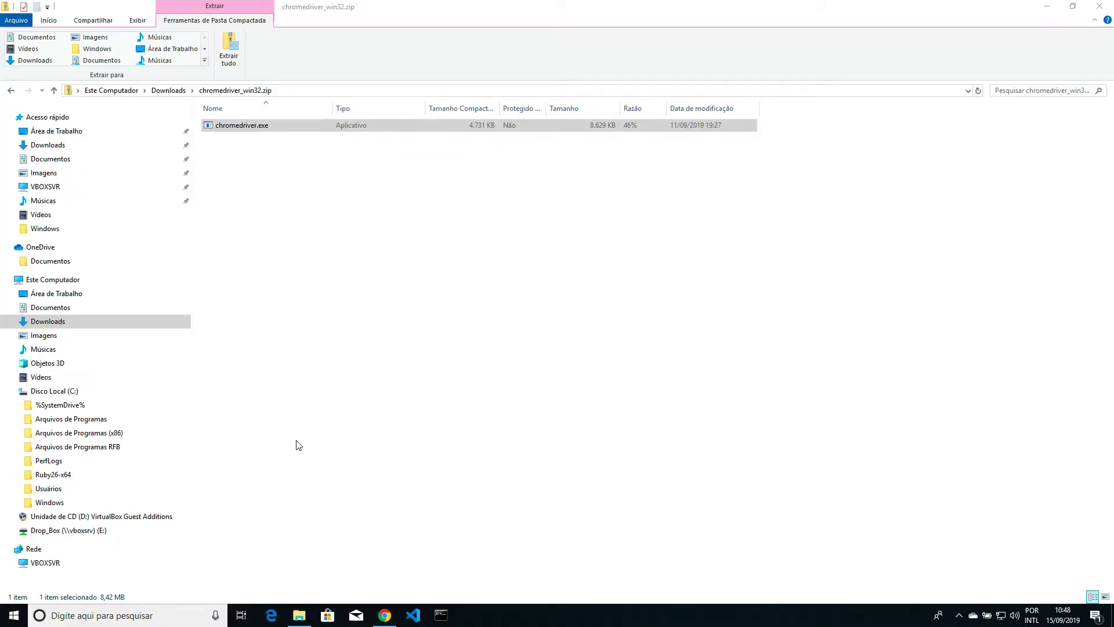
# Find cmd, open Start Command Prompt with Ruby and set its console font size to 24
pyautogui.click(15, 616)
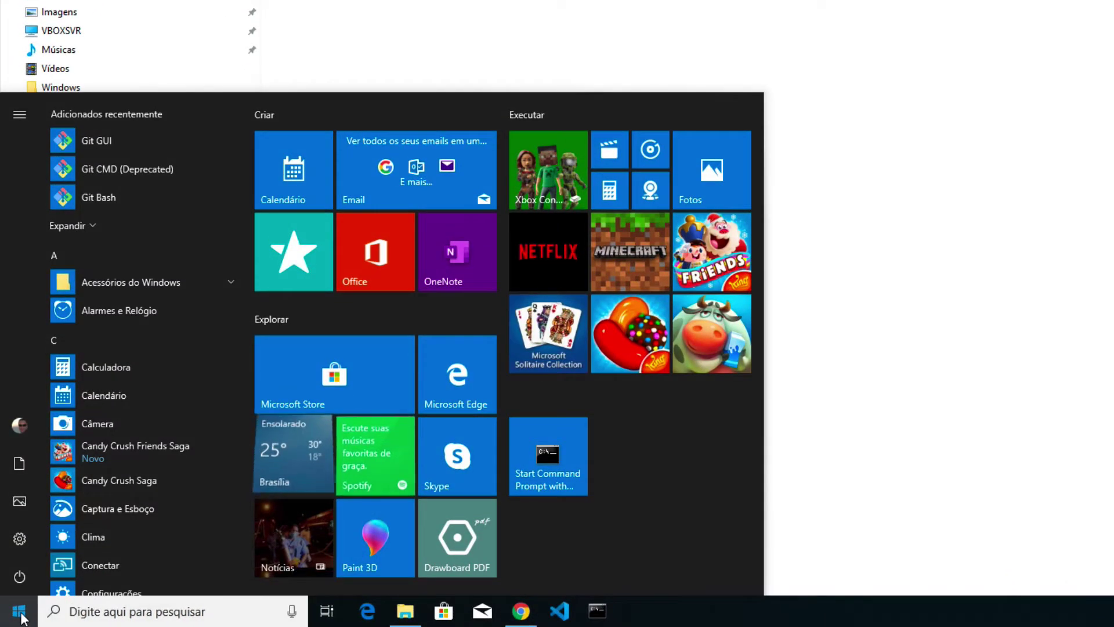
pyautogui.write('cmd')
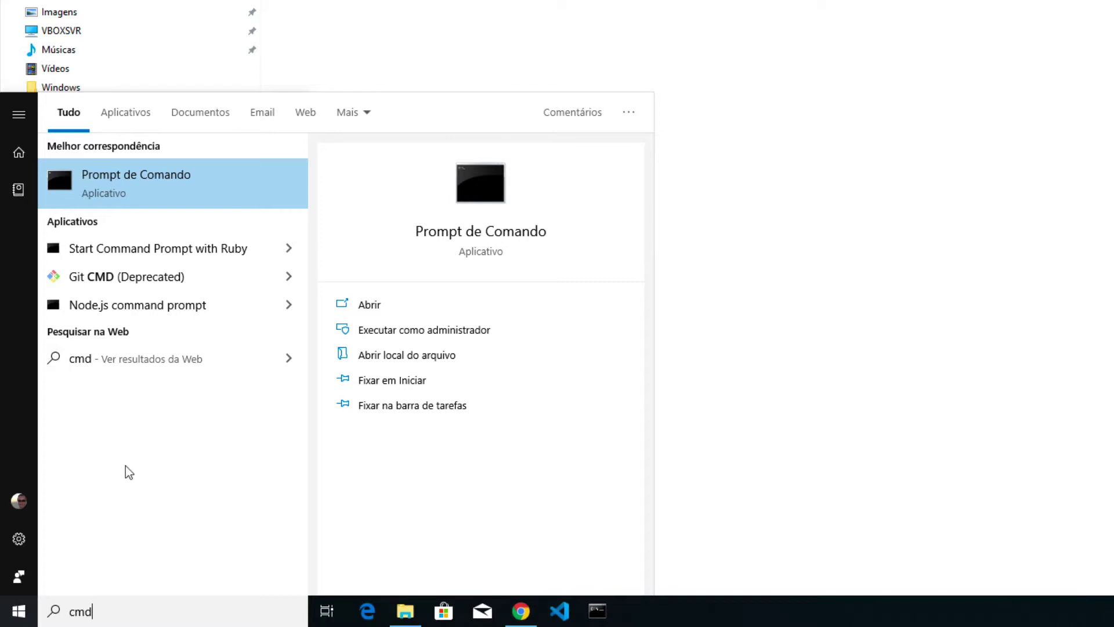
pyautogui.click(181, 249)
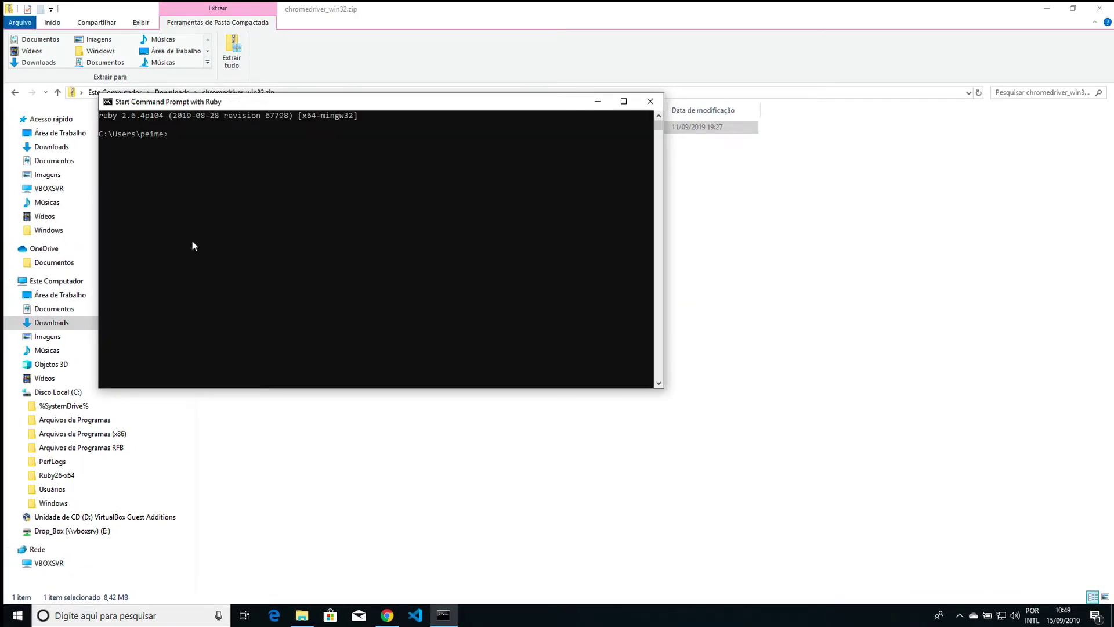
pyautogui.click(108, 102)
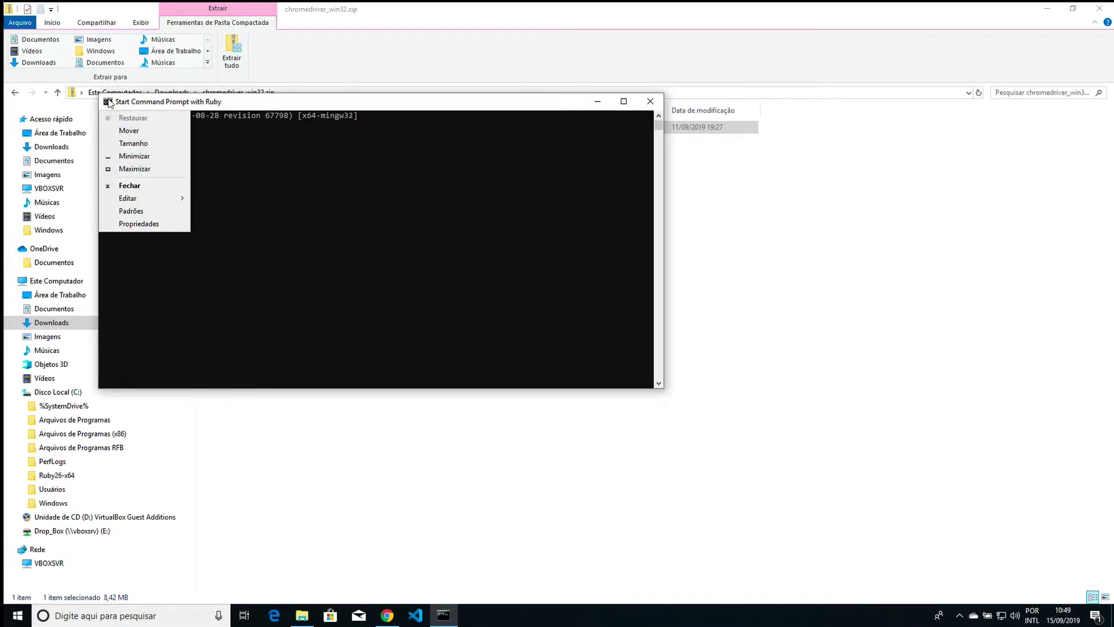
pyautogui.click(139, 223)
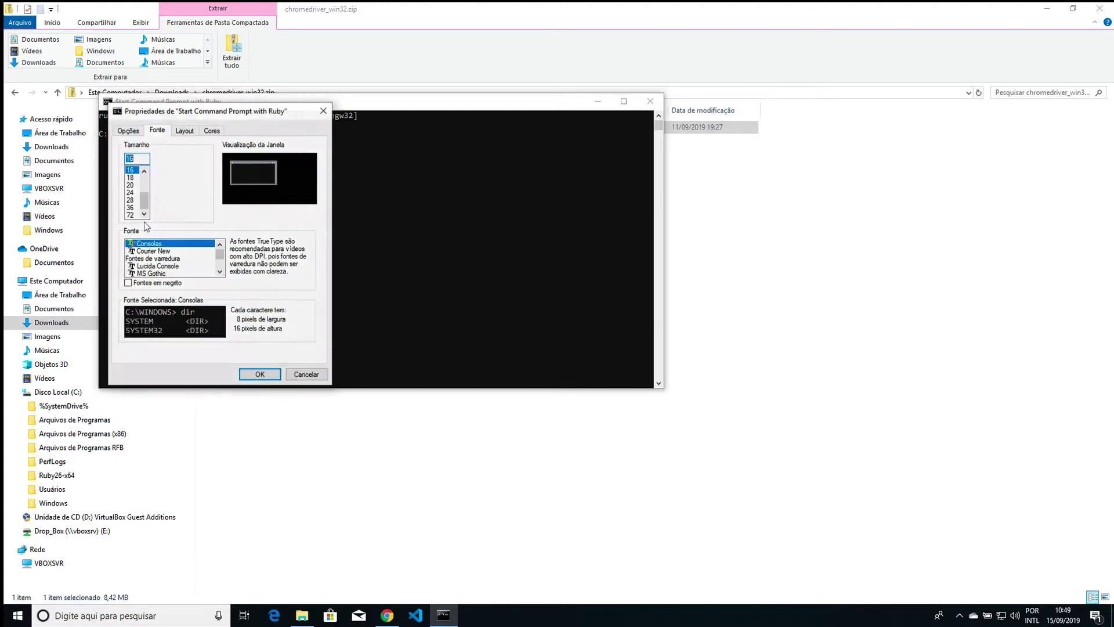
pyautogui.click(133, 185)
pyautogui.click(134, 193)
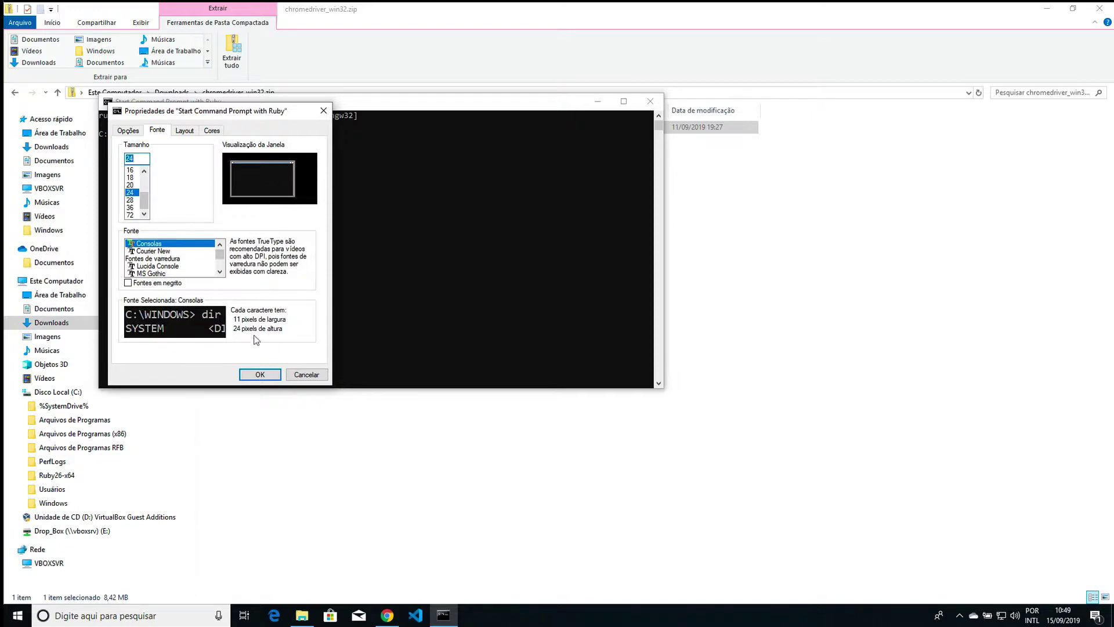
pyautogui.click(260, 374)
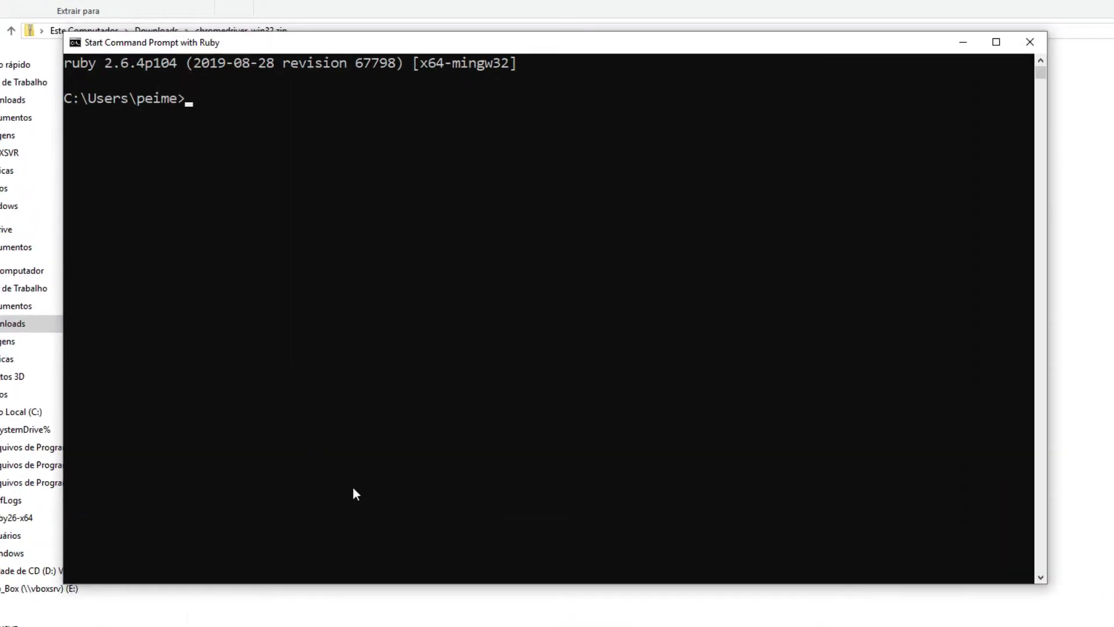
# Check the installed Ruby, Node.js and Yarn versions with ruby -v, node -v and yarn --version
pyautogui.write('ruby -v')
pyautogui.press('Return')
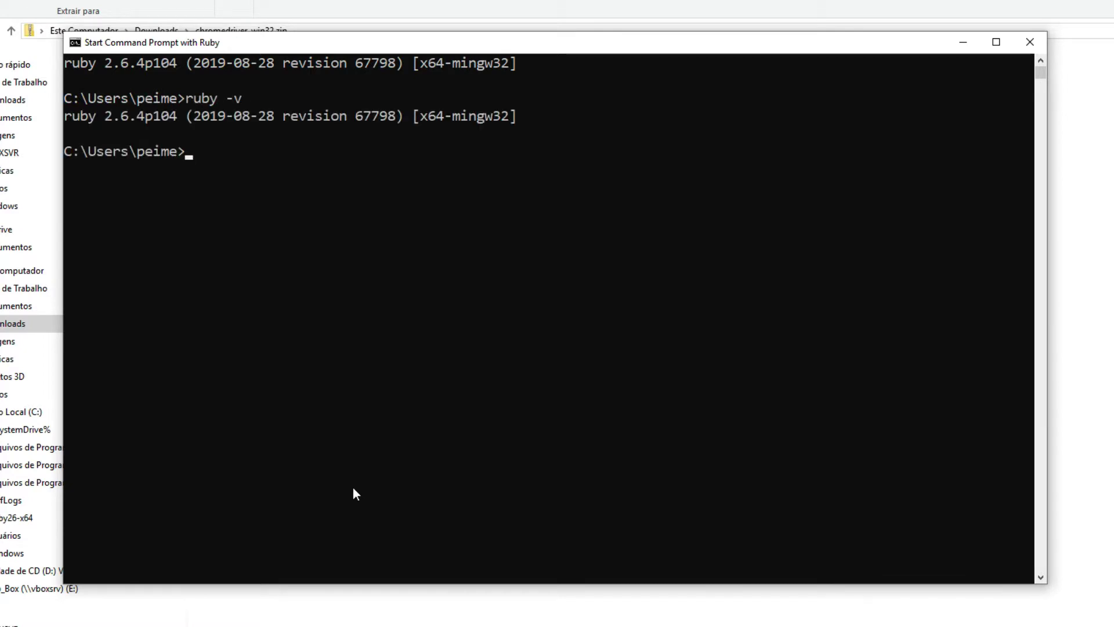
pyautogui.write('node -v')
pyautogui.press('Return')
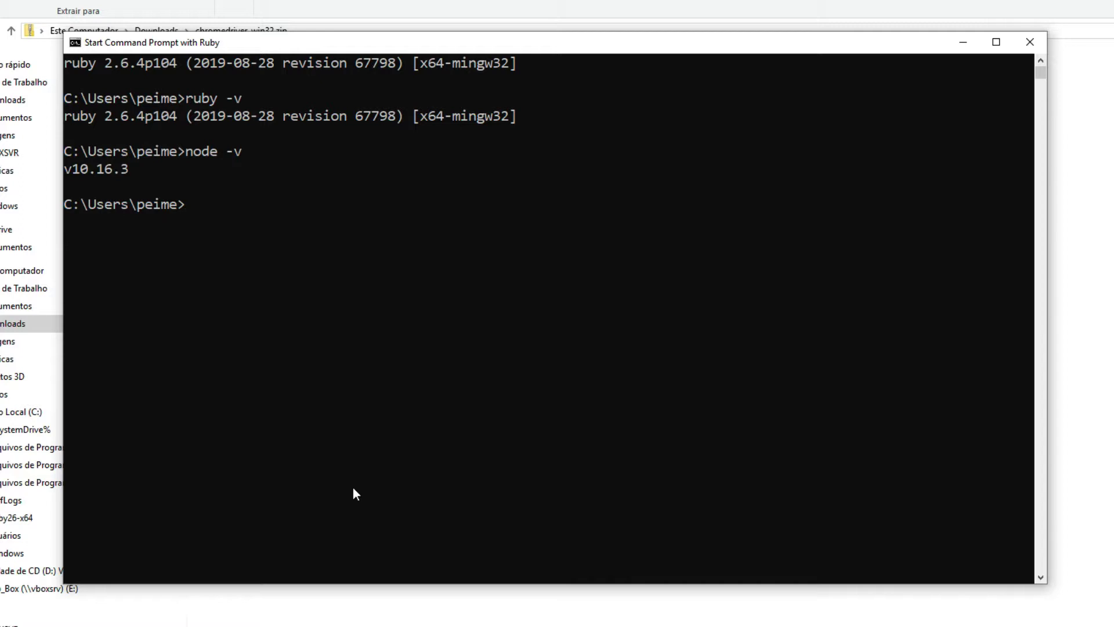
pyautogui.write('yarn --version')
pyautogui.press('Return')
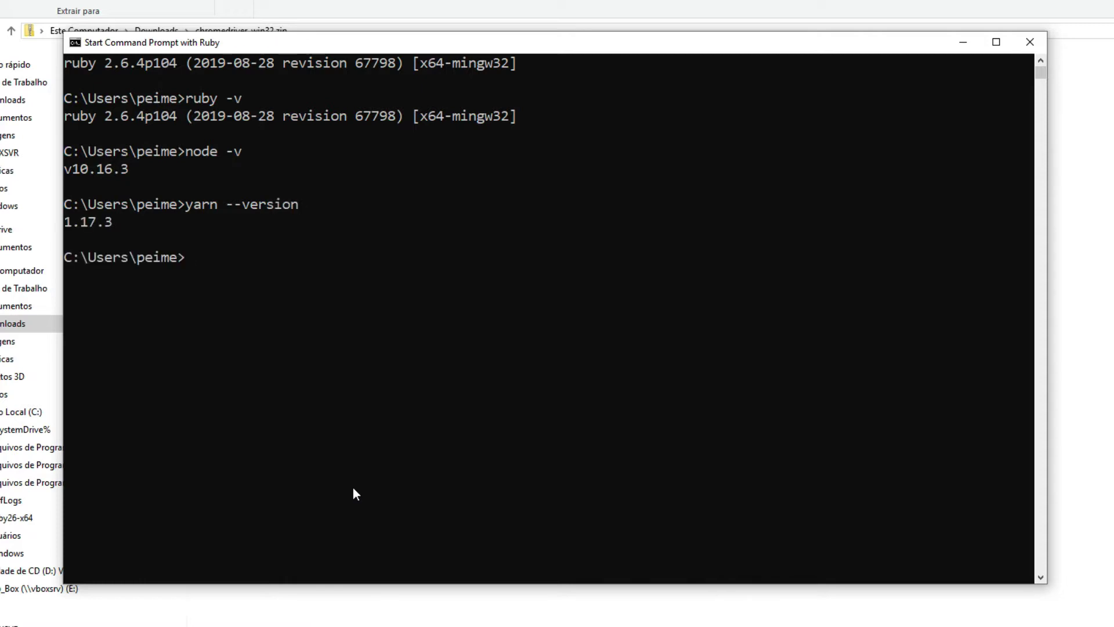
# Check the installed Git and ChromeDriver versions with git --version and chromedriver -v
pyautogui.write('git --version')
pyautogui.press('Return')
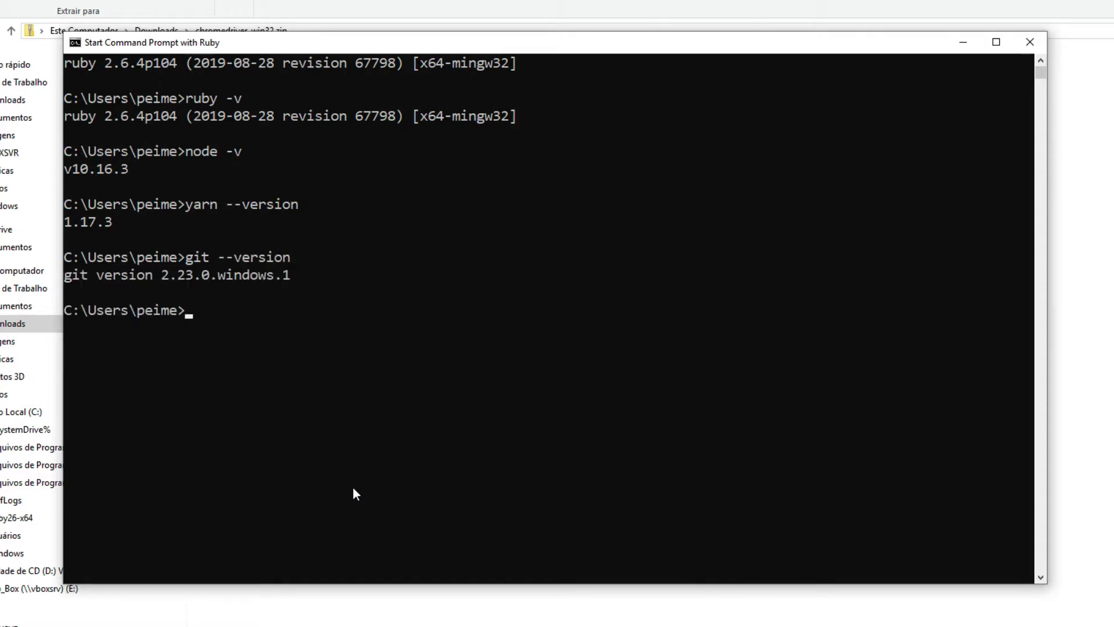
pyautogui.write('chromedriver -v')
pyautogui.press('Return')
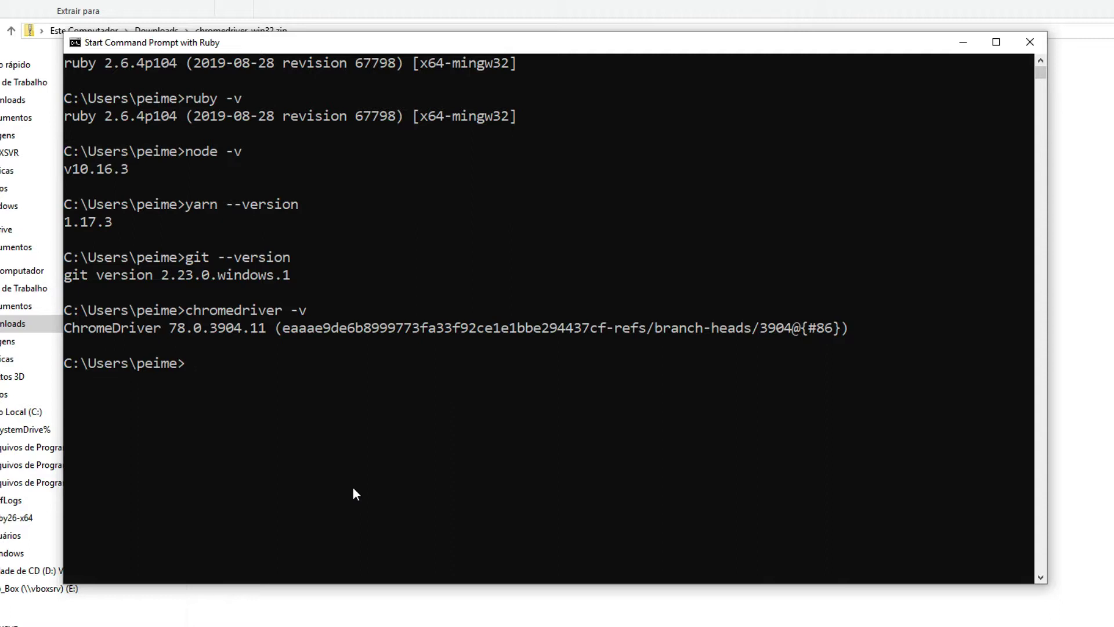
# Run git config --global user.name with the user's full name in quotes
pyautogui.write('git config --global')
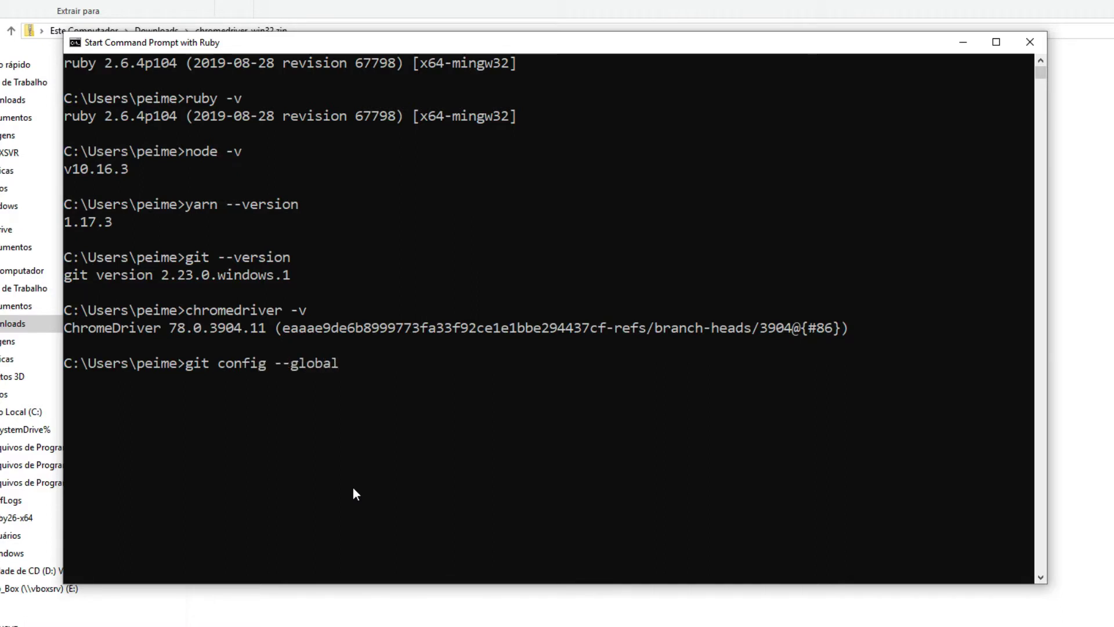
pyautogui.write(' user.name ""')
pyautogui.press('Left')
pyautogui.write('Paulo ')
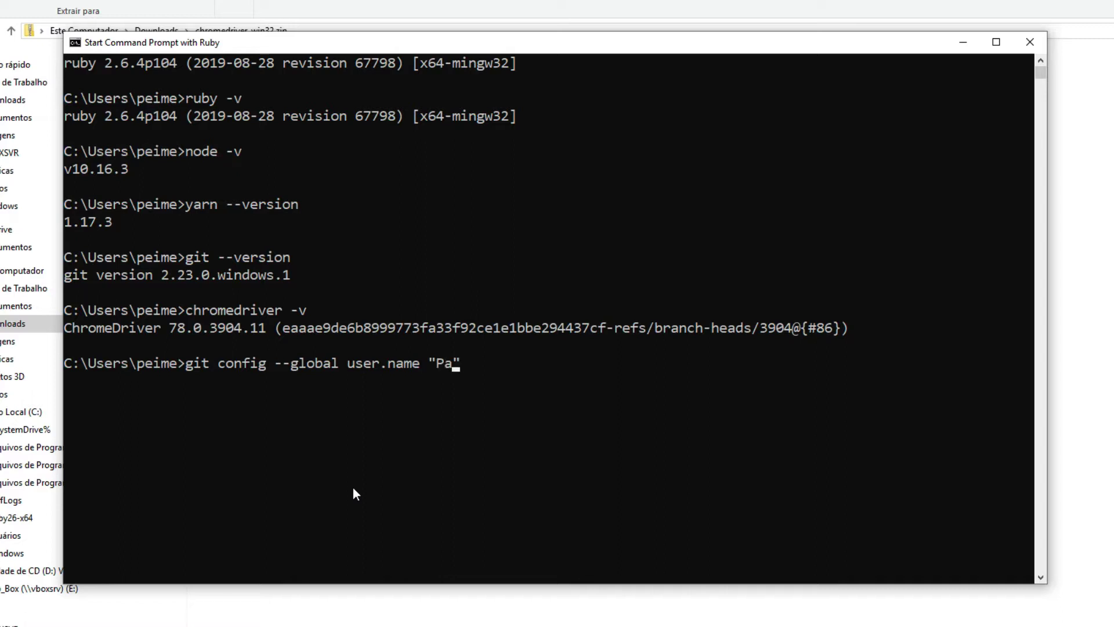
pyautogui.write('Melo')
pyautogui.press('Return')
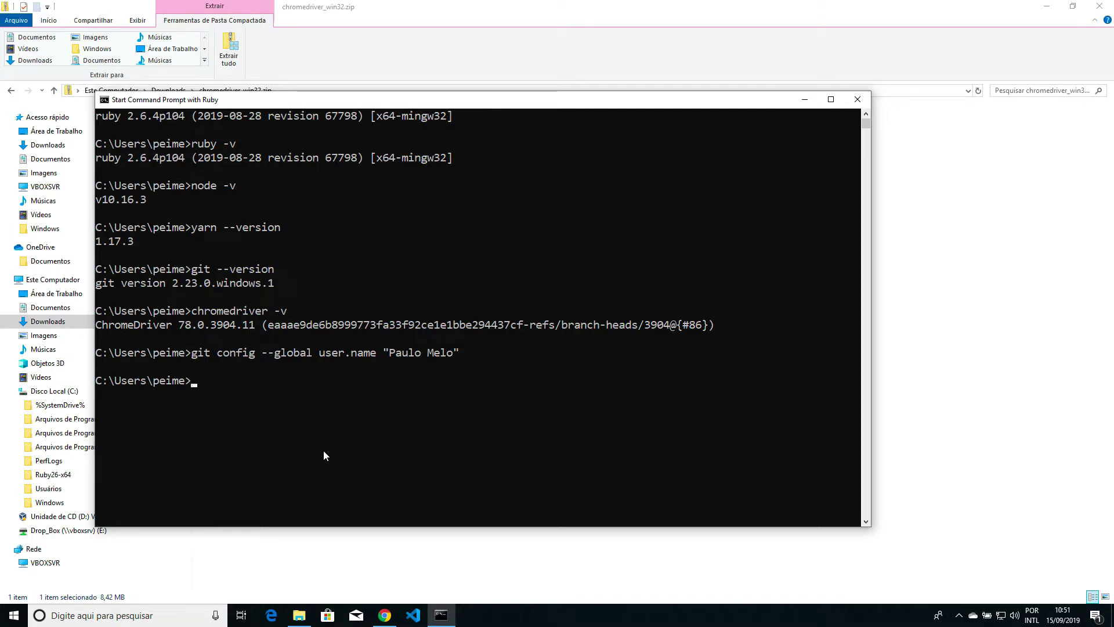
# Recall the previous git config command and change it to git config --global user.email, removing the quoted name
pyautogui.press('Up')
pyautogui.press('BackSpace')
pyautogui.press('BackSpace')
pyautogui.press('BackSpace')
pyautogui.press('BackSpace')
pyautogui.press('BackSpace')
pyautogui.press('BackSpace')
pyautogui.press('BackSpace')
pyautogui.press('BackSpace')
pyautogui.press('BackSpace')
pyautogui.press('BackSpace')
pyautogui.press('BackSpace')
pyautogui.press('BackSpace')
pyautogui.press('BackSpace')
pyautogui.press('BackSpace')
pyautogui.press('BackSpace')
pyautogui.press('BackSpace')
pyautogui.press('BackSpace')
pyautogui.press('BackSpace')
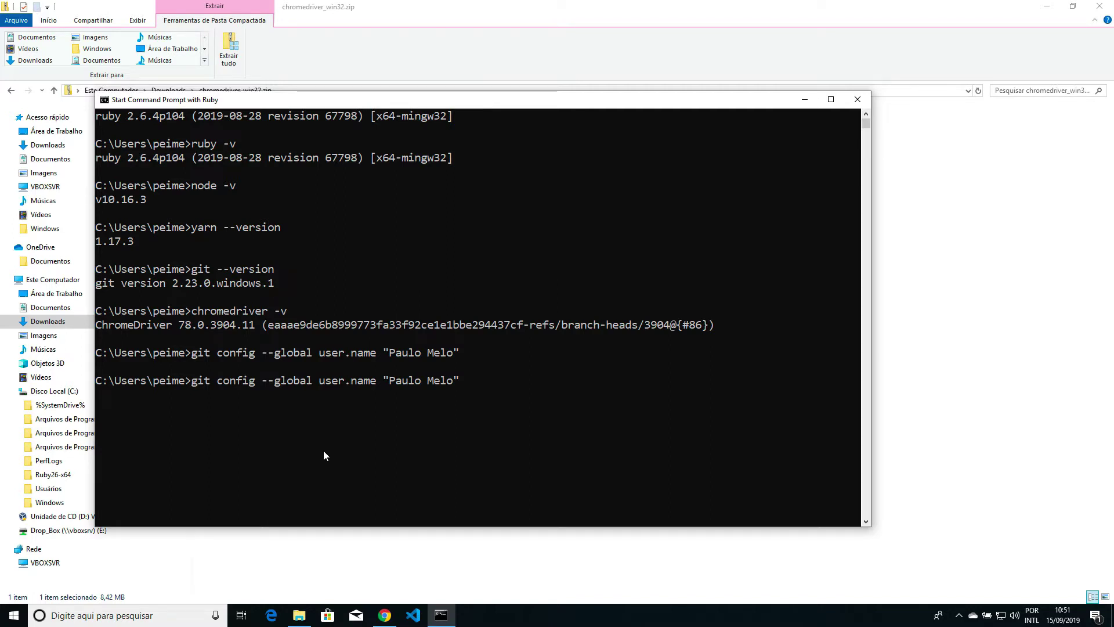
pyautogui.write('.email')
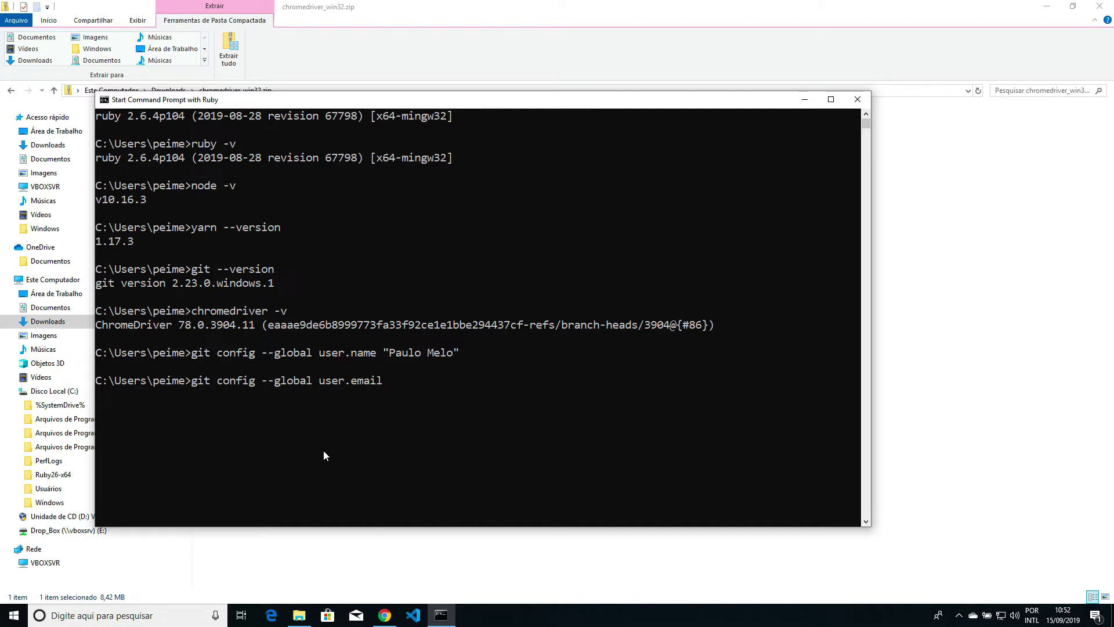